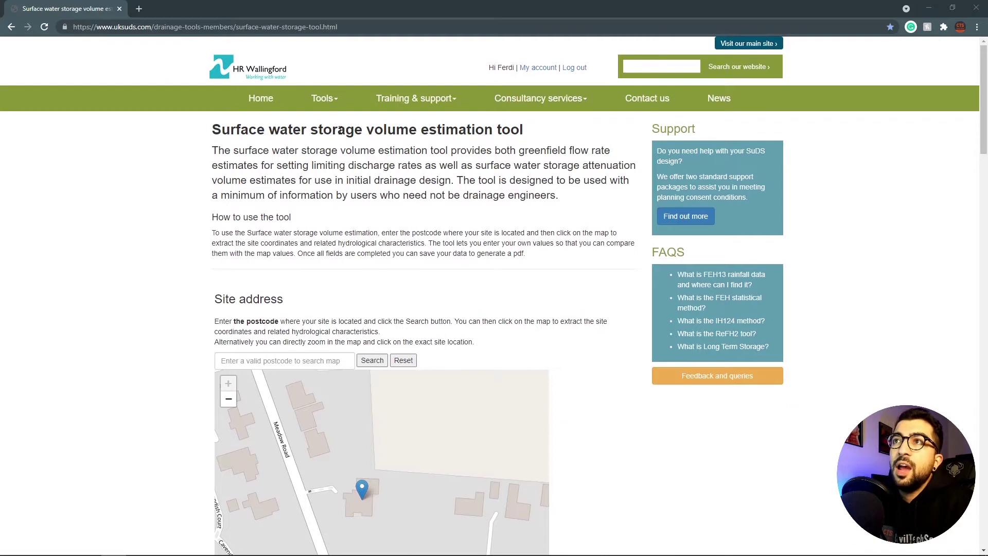
Open the 100-year surface water storage volume estimation online tool from its page on the UKSuDS site
left_click(321, 98)
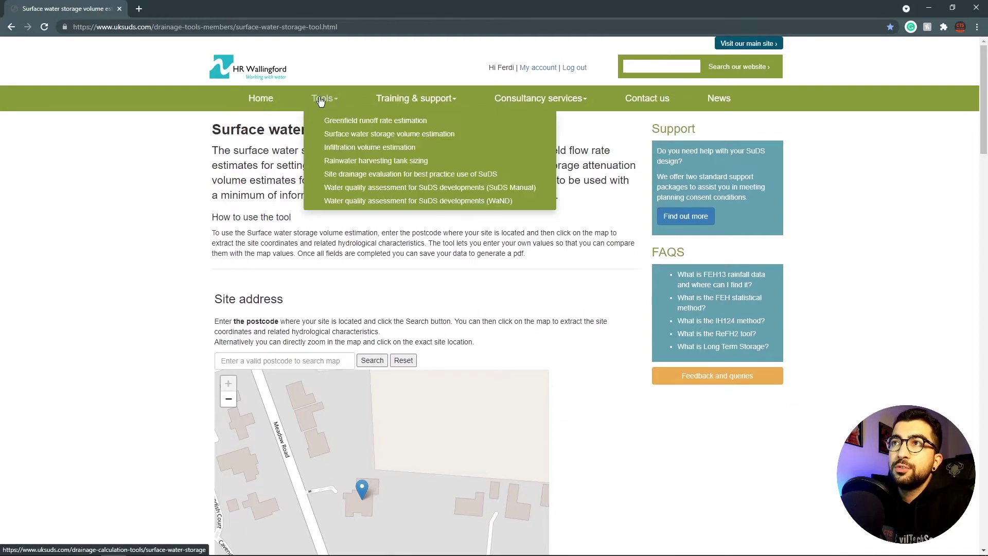
left_click(361, 136)
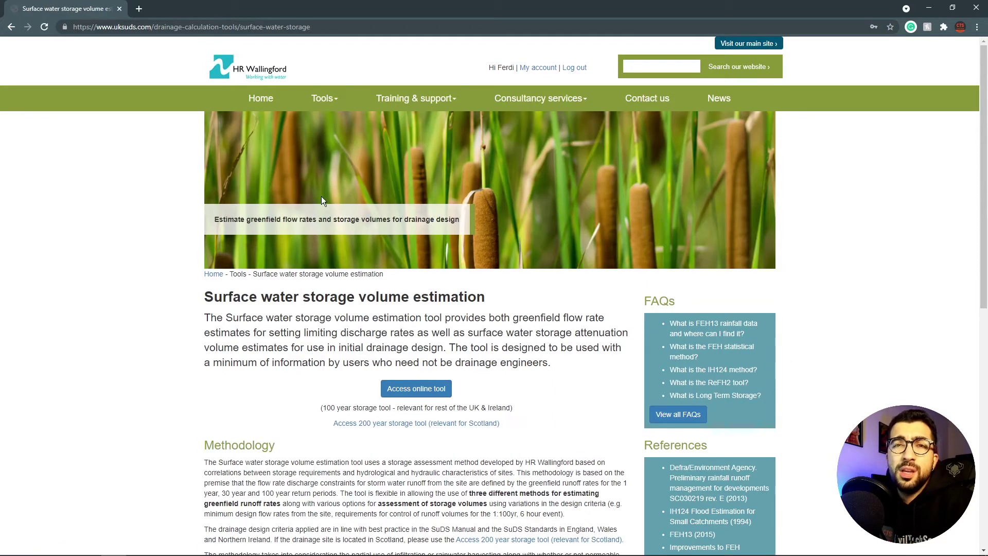
left_click(400, 390)
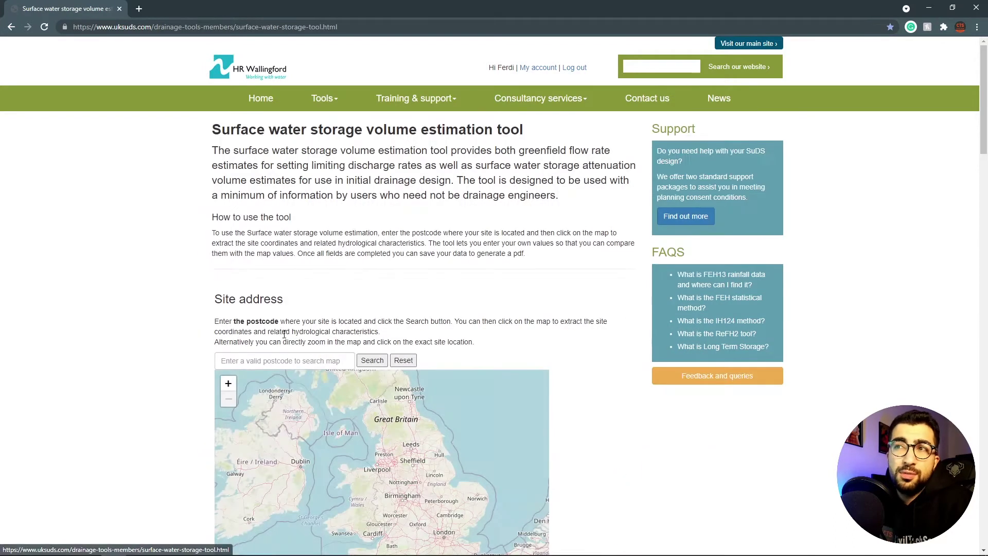
Locate the Woodbourne Road area of Birmingham on the site address map and pick the site there
scroll(172, 286, "down", 1)
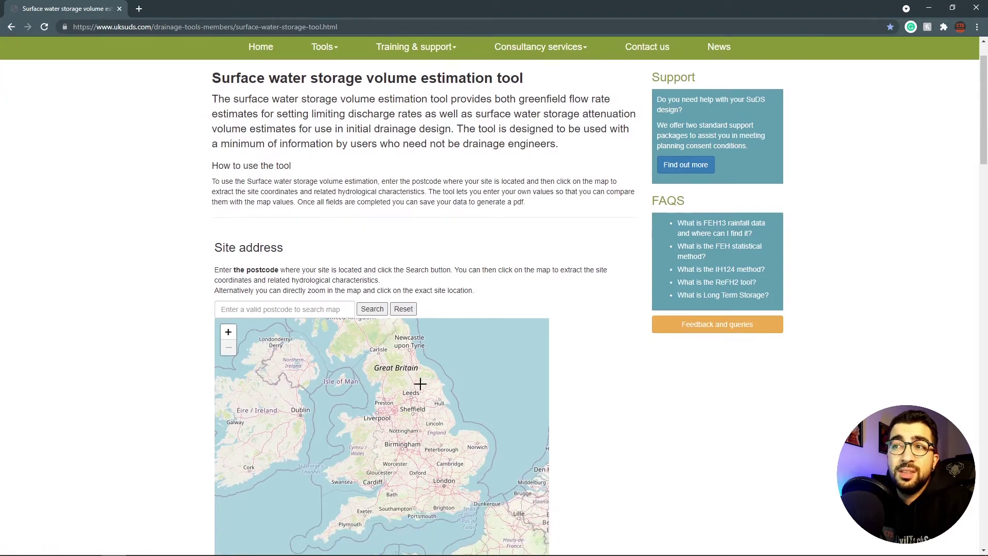
scroll(608, 452, "down", 3)
scroll(409, 293, "up", 5)
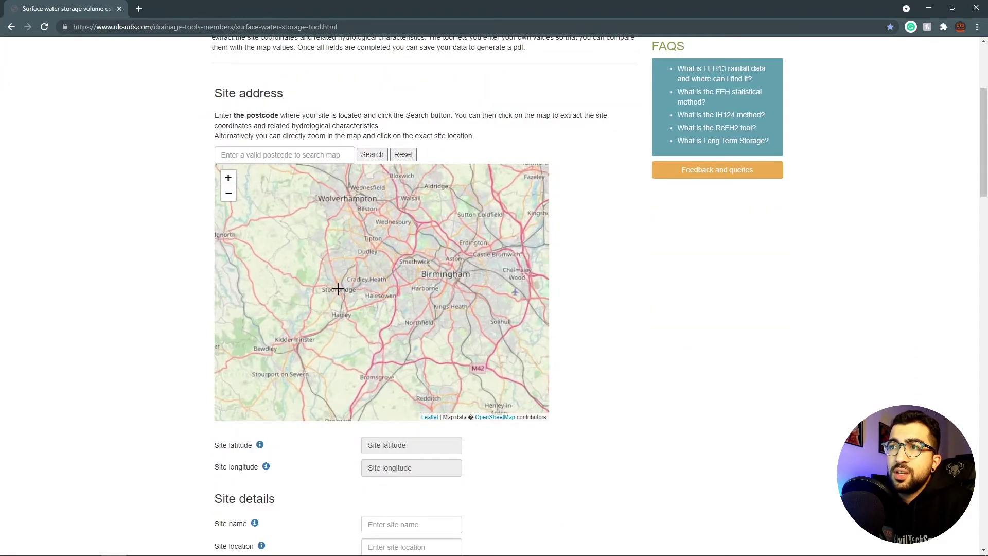
scroll(489, 232, "up", 1)
left_click_drag(490, 258, 270, 220)
scroll(379, 258, "up", 1)
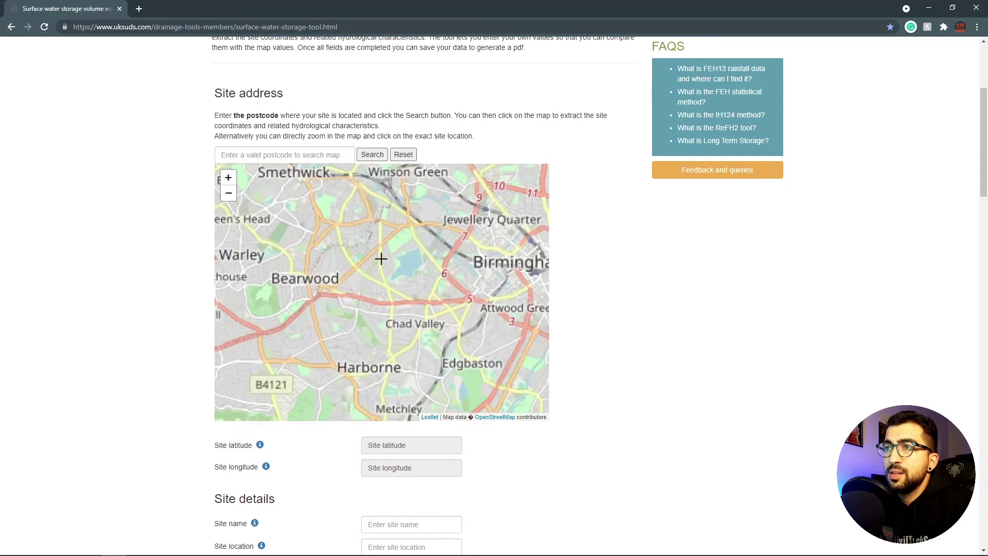
scroll(470, 325, "up", 2)
scroll(309, 315, "up", 1)
scroll(415, 283, "up", 1)
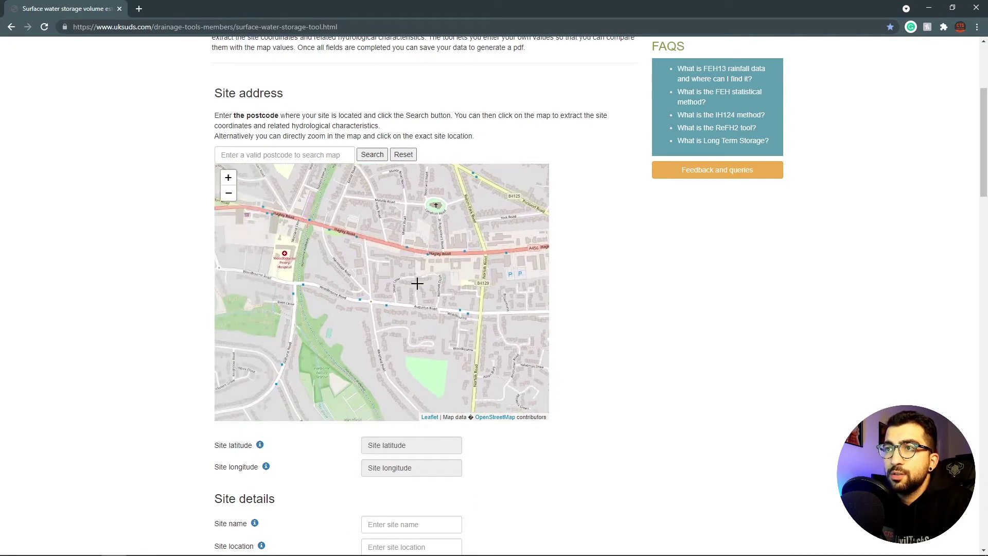
scroll(385, 267, "up", 1)
left_click(318, 257)
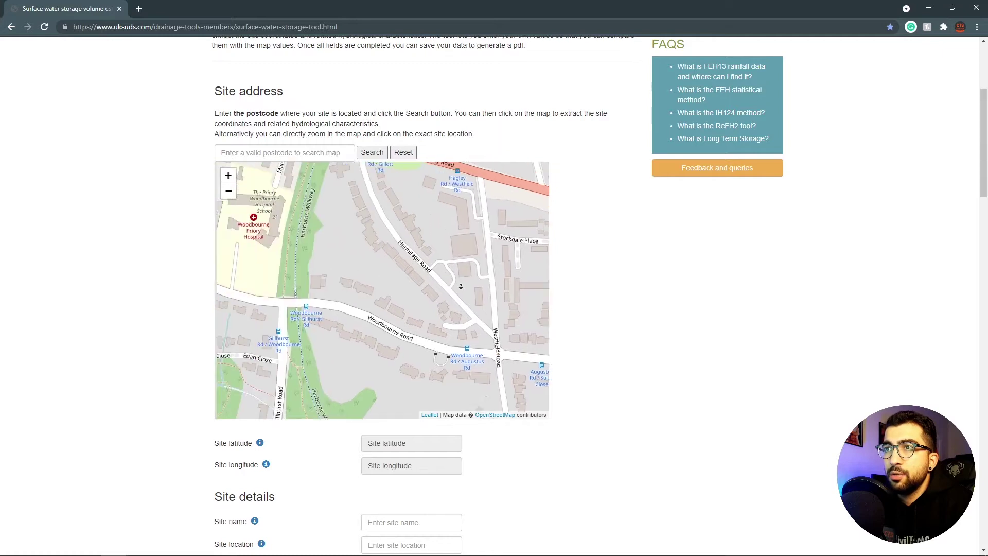
Look up the site's M5-60 and 'r' ratio, switch to Flow+, and set M5-60 to 20 mm and Ratio-R to 0.4 in Simulation Settings
scroll(606, 240, "down", 1)
scroll(438, 288, "down", 4)
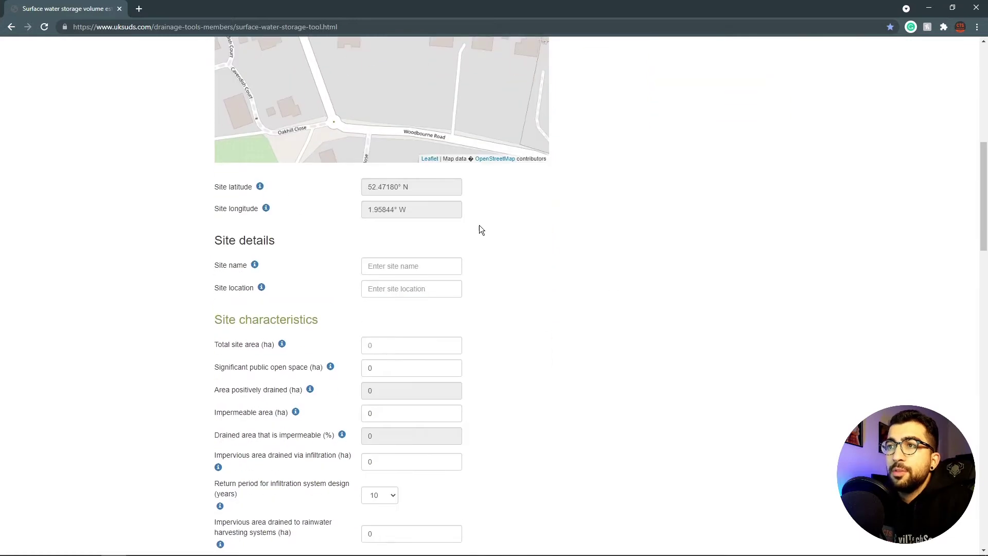
scroll(479, 227, "down", 6)
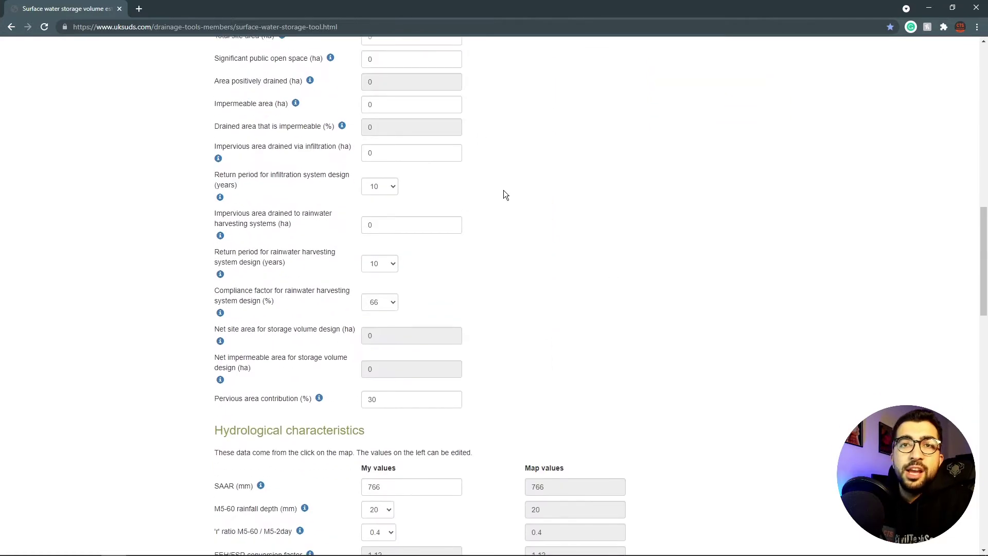
scroll(459, 219, "down", 3)
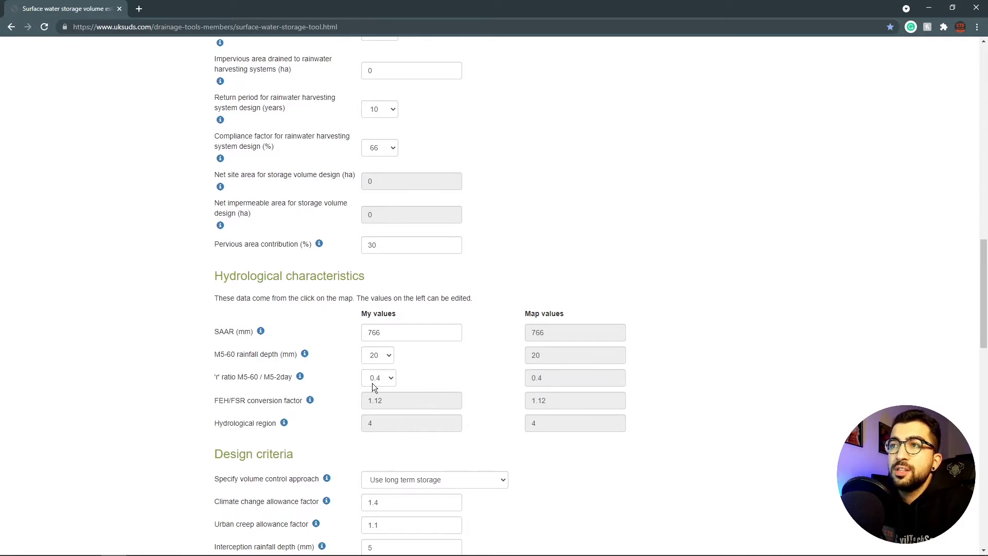
key("alt+Tab")
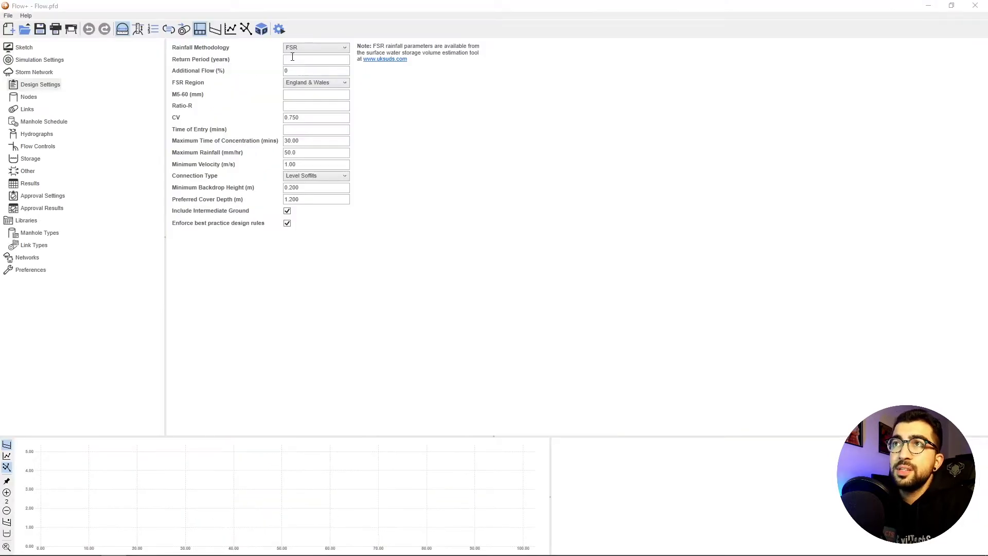
left_click(31, 61)
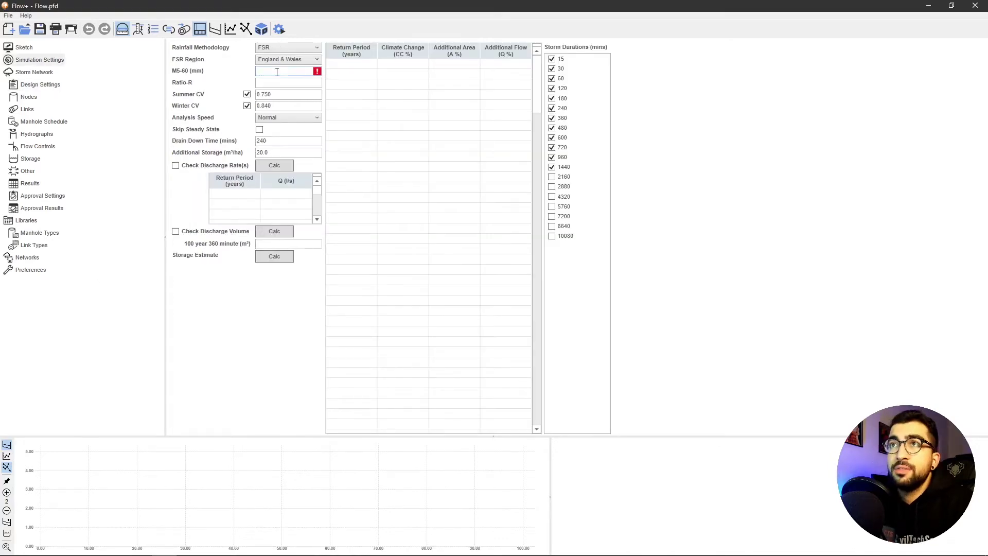
type("20")
key("Tab")
type("0")
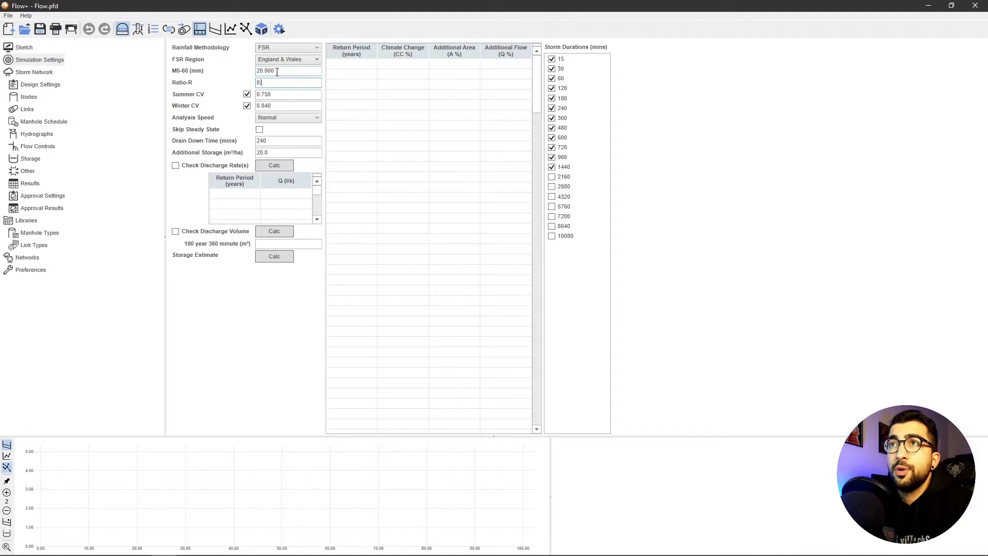
type(".4")
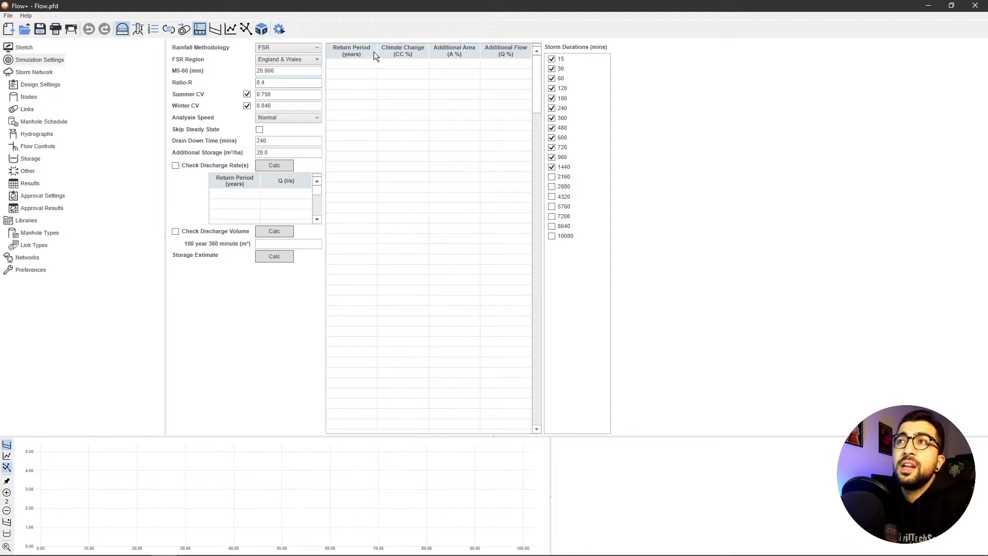
Add a 100-year return period with 20% climate change to the simulation's storm table
left_click(353, 61)
type("100")
key("Tab")
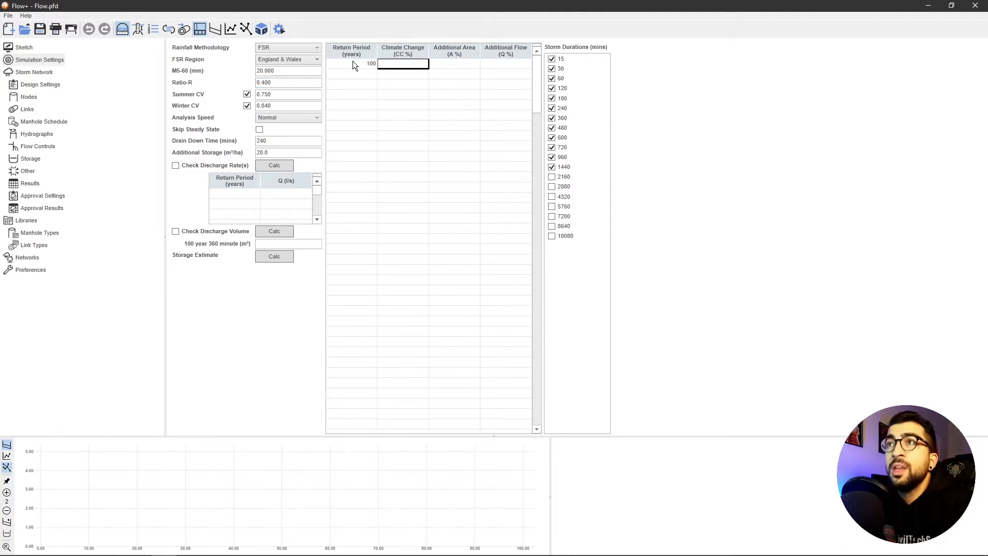
type("20")
left_click(358, 77)
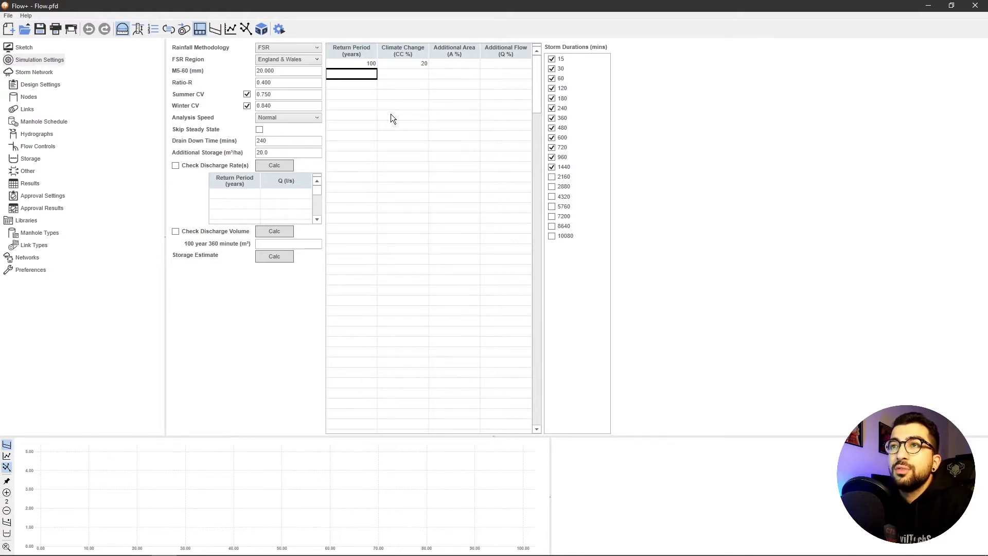
left_click(400, 63)
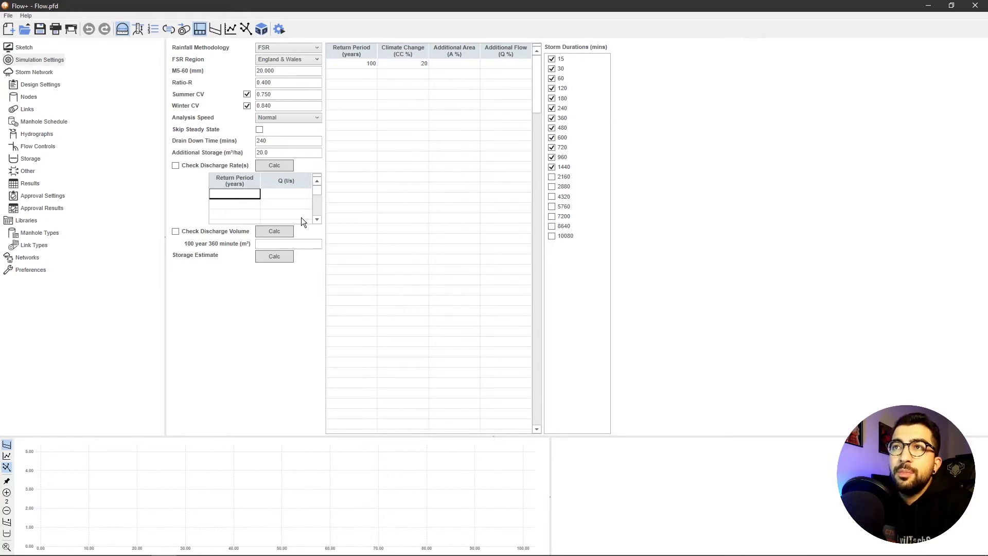
Enter a 5 l/s discharge rate for the 100-year return period in the discharge rate check table
type("100")
key("Tab")
type("5")
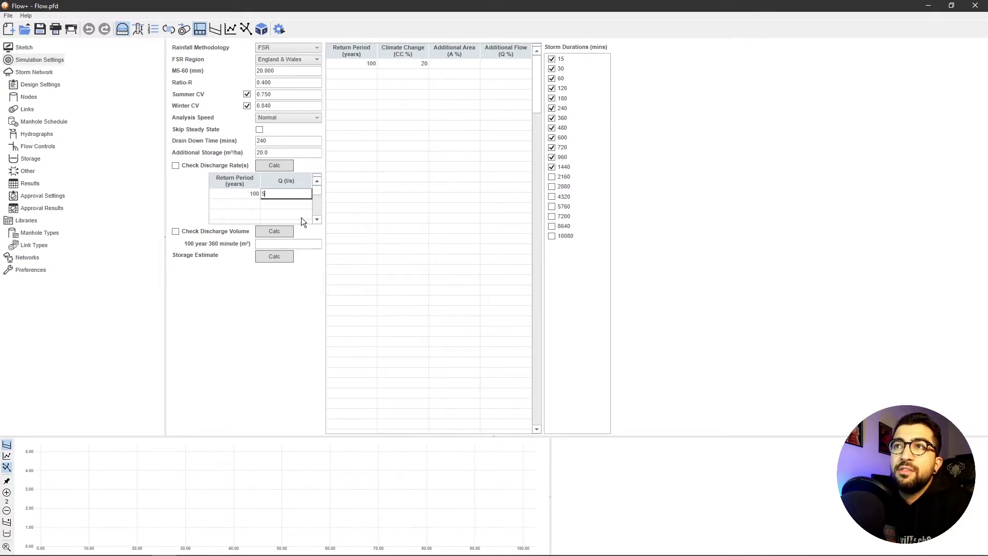
key("Return")
left_click(236, 193)
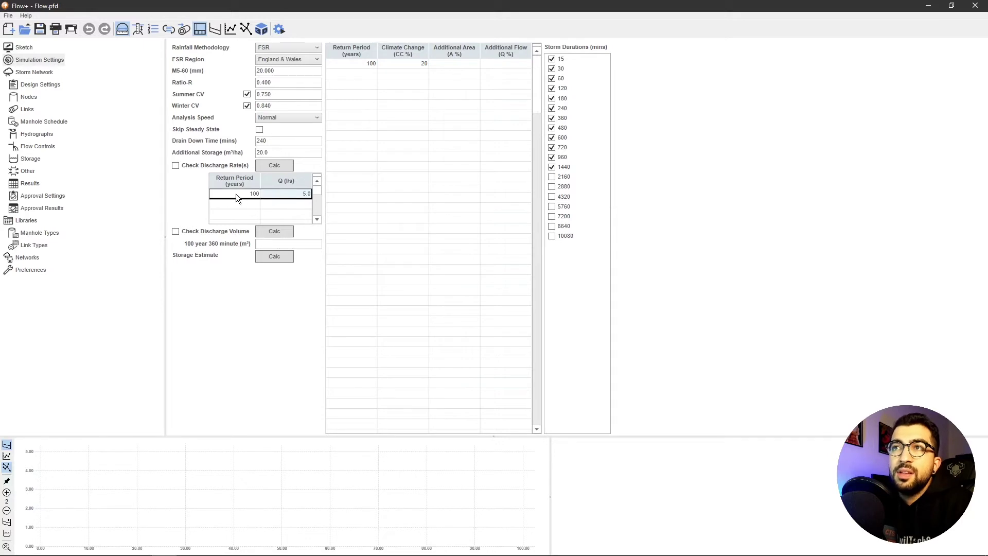
left_click(289, 204)
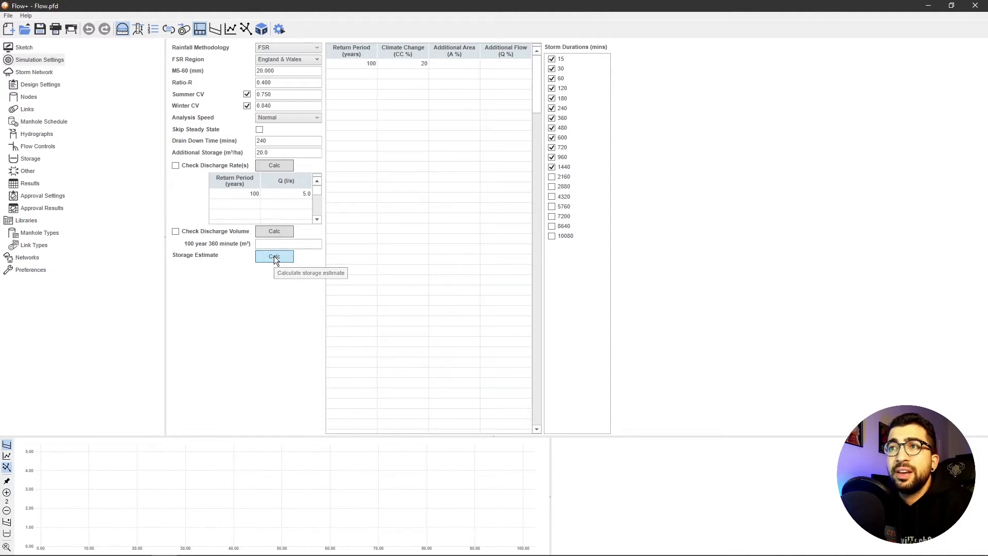
Open the storage estimate and set the impermeable area to 1 ha and the peak discharge to 5 l/s
left_click(274, 256)
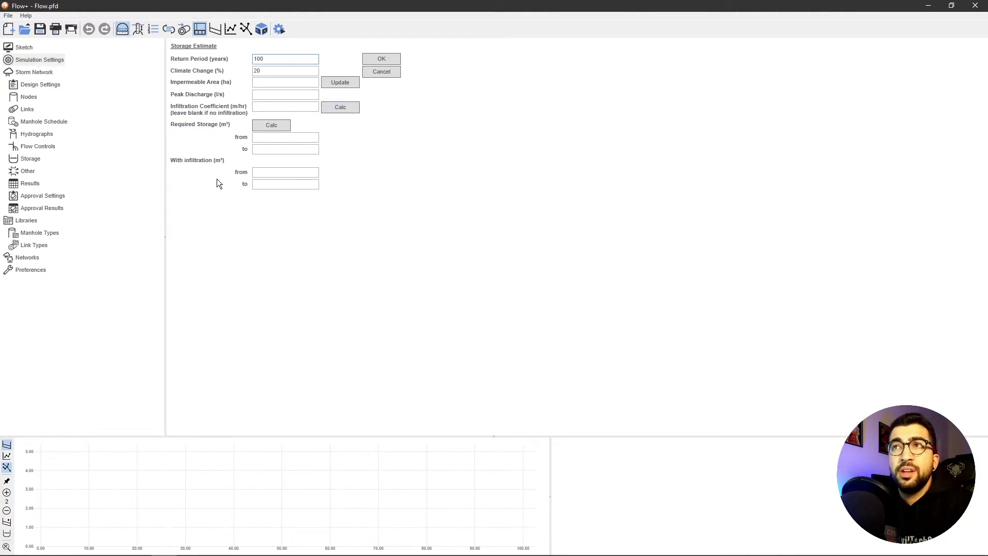
double_click(283, 58)
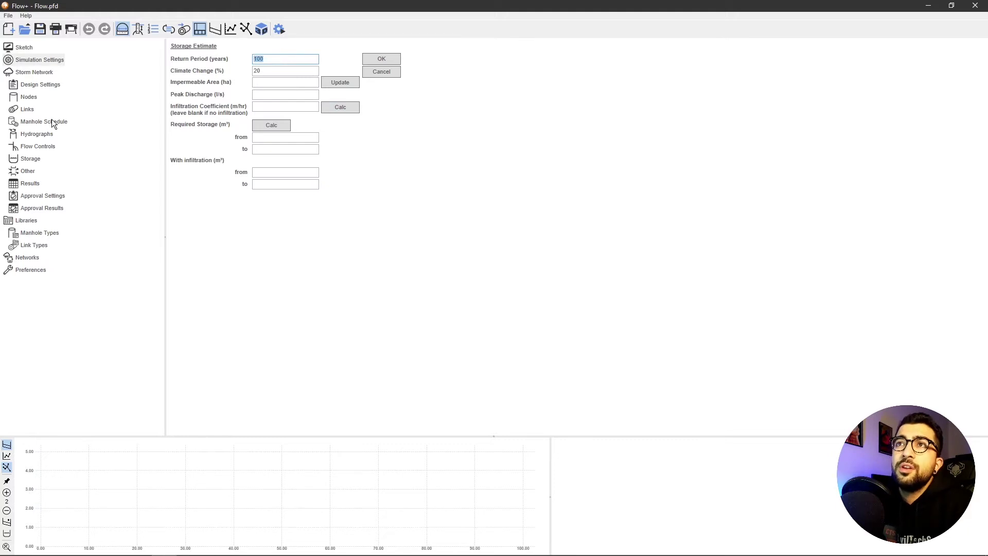
left_click(260, 71)
left_click(278, 82)
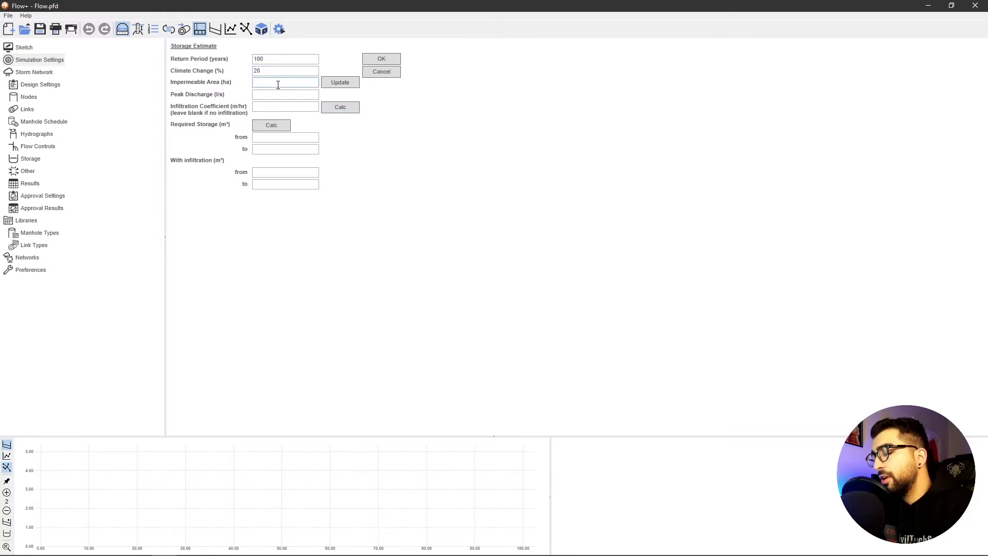
type("1")
left_click(283, 94)
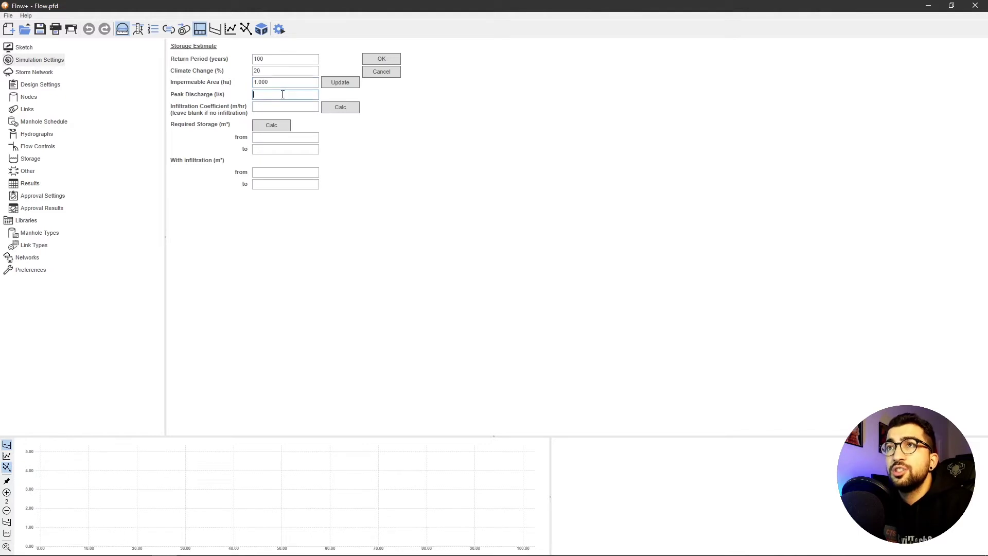
type("5")
key("Tab")
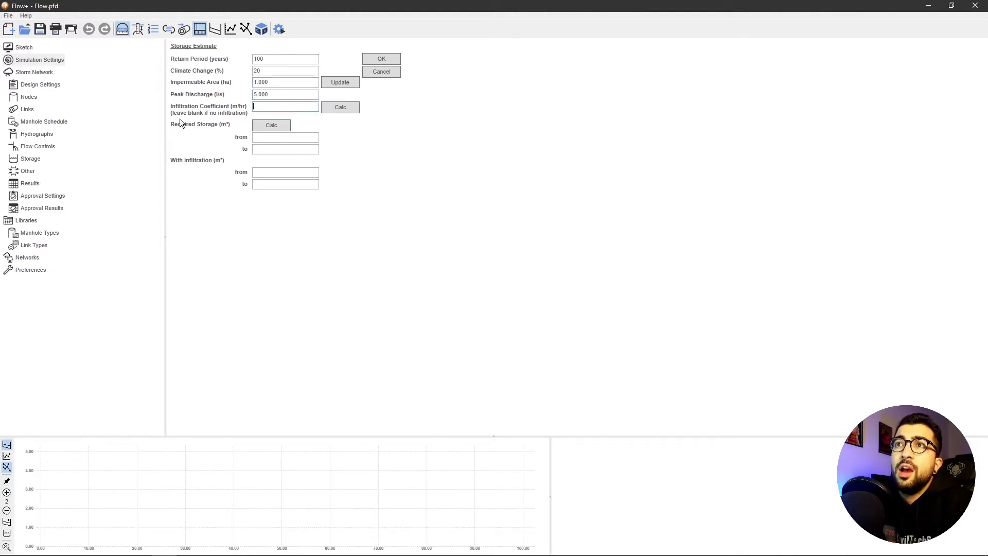
View and cancel the soil infiltration rate calculator, then calculate and accept the required storage with the infiltration coefficient left blank
left_click(348, 107)
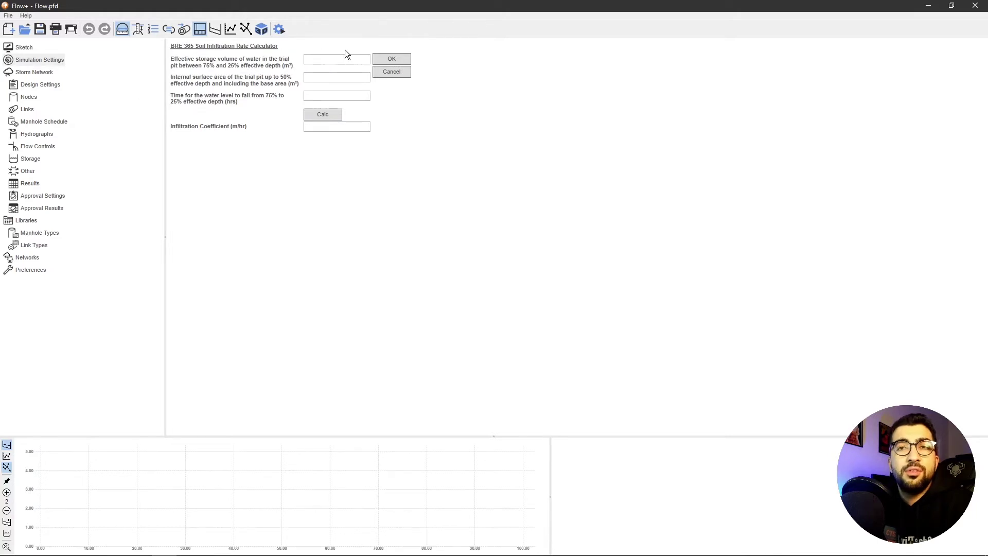
left_click(404, 79)
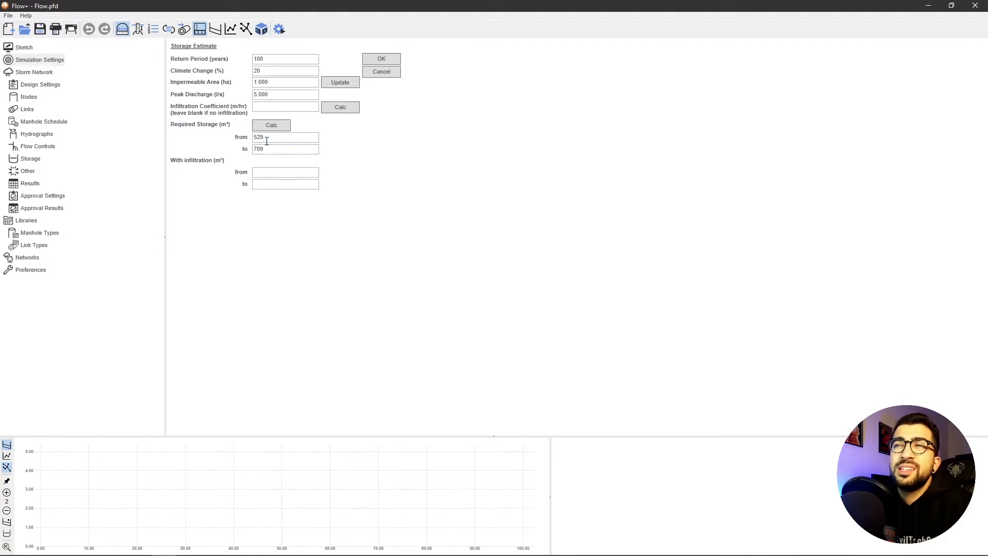
left_click(380, 60)
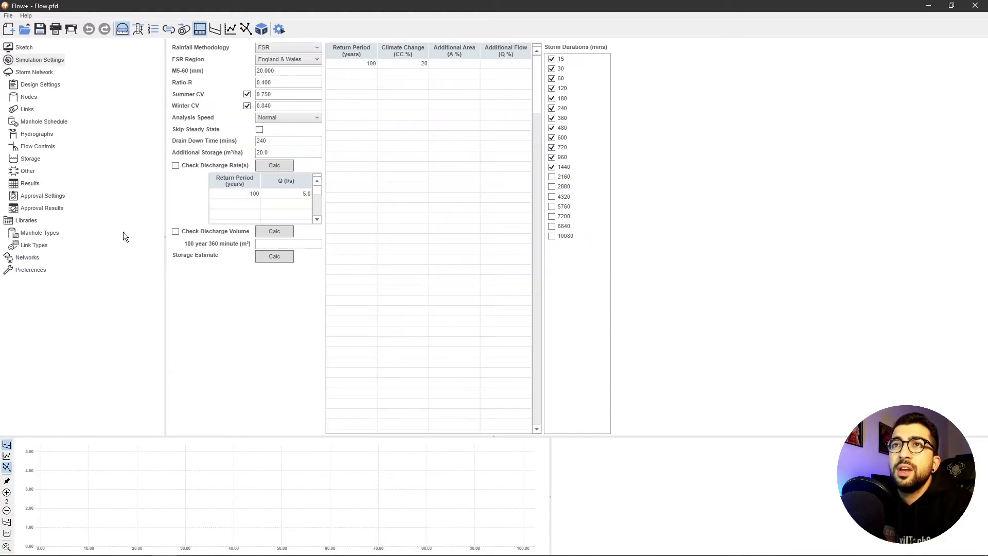
Add a node named Storage with an area of 1 ha, a time of entry of 5 minutes and a cover level of 100 m
left_click(29, 98)
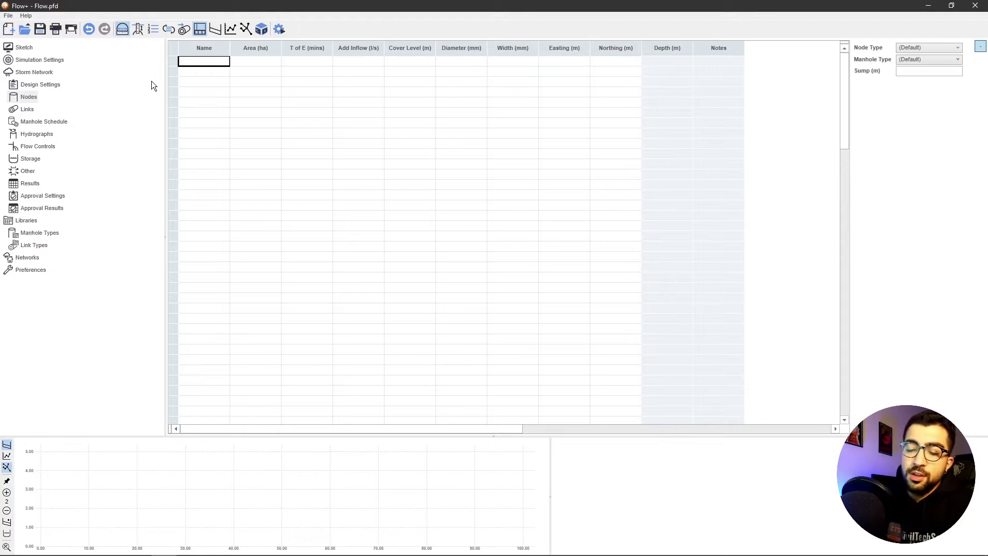
type("Storage")
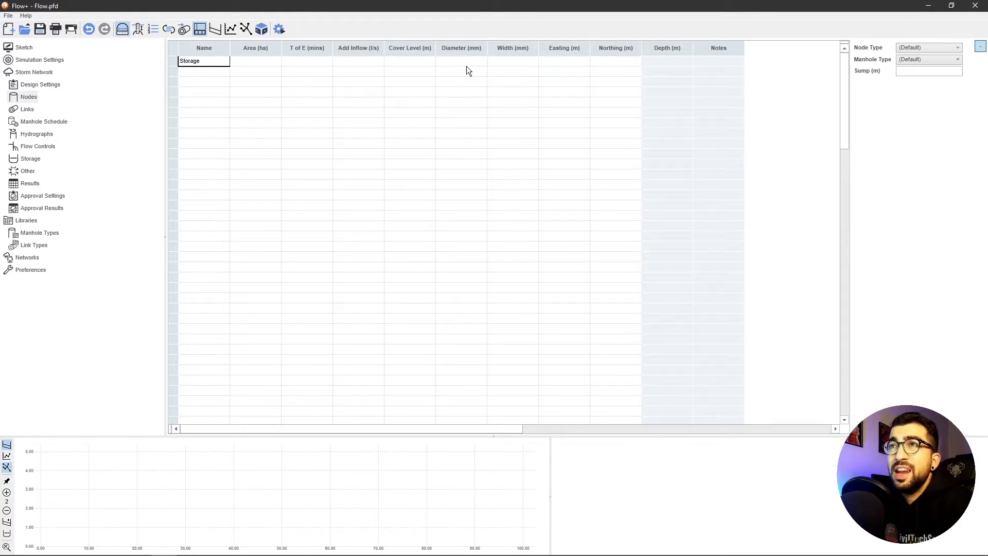
left_click(254, 60)
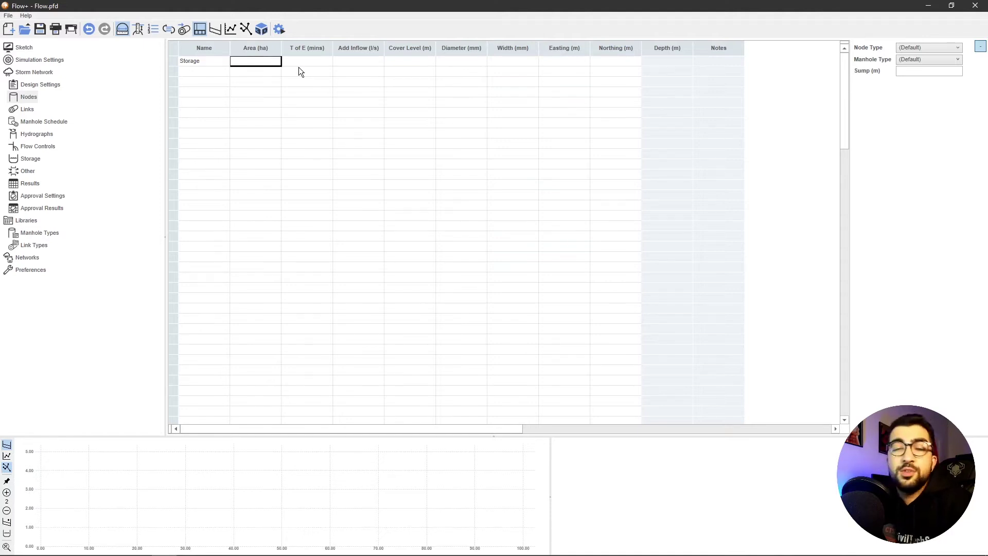
type("1")
key("Tab")
type("5")
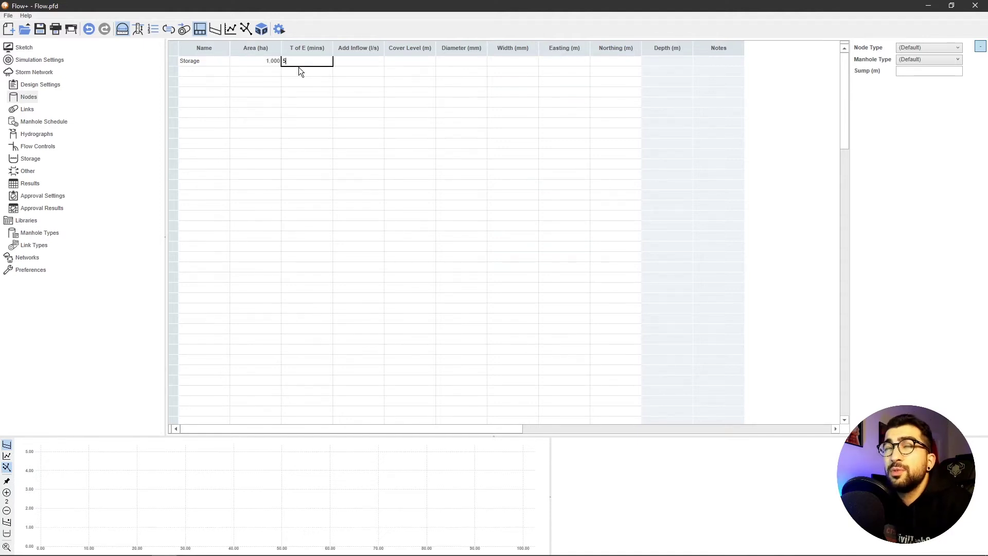
key("Tab")
key("Tab")
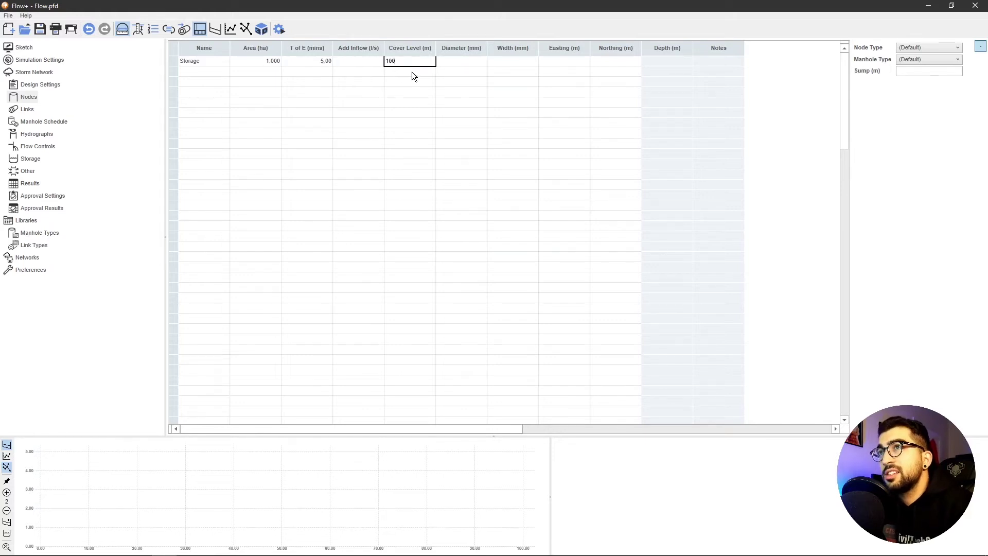
type("100")
key("Tab")
key("Tab")
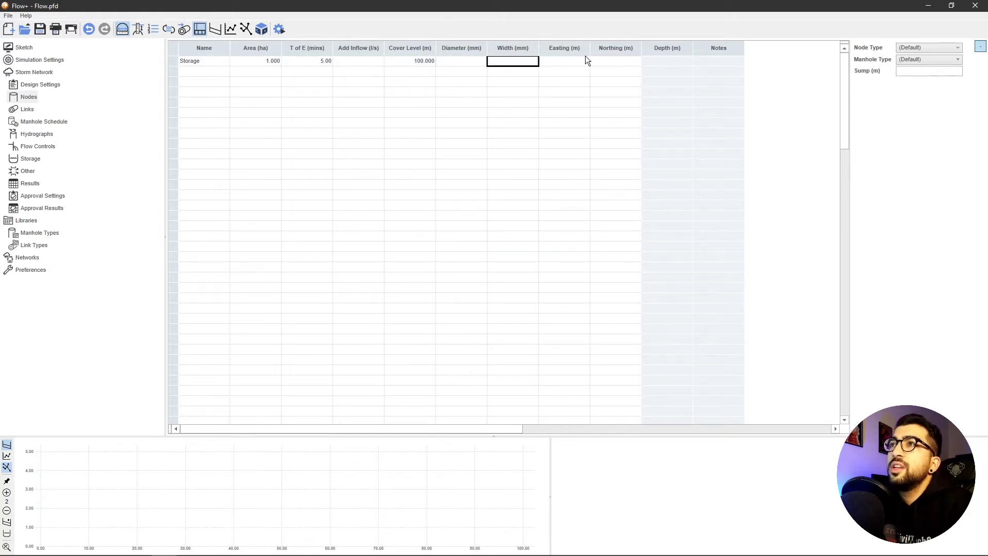
Set the Storage node's easting and northing coordinates to 0
left_click(566, 64)
type("0")
key("Tab")
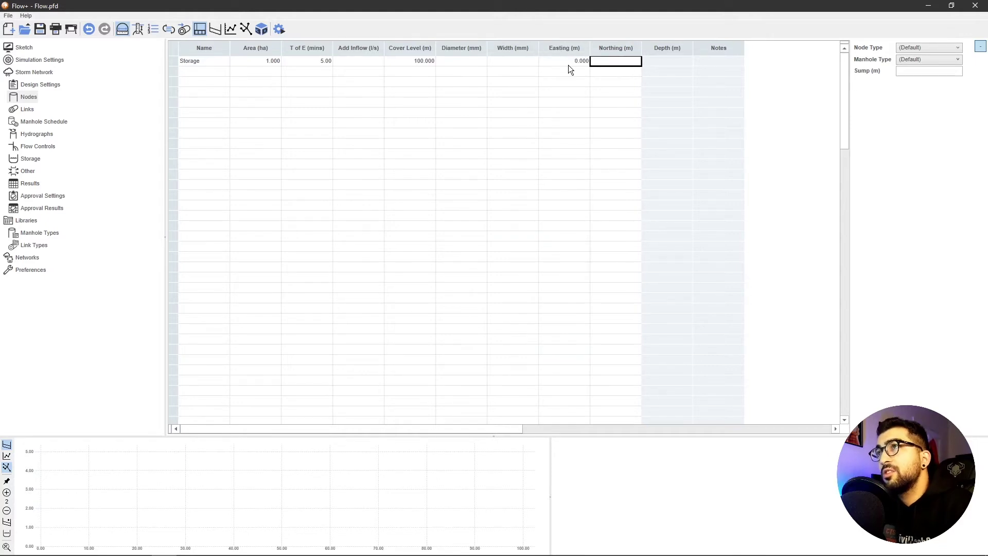
type("0")
left_click(560, 70)
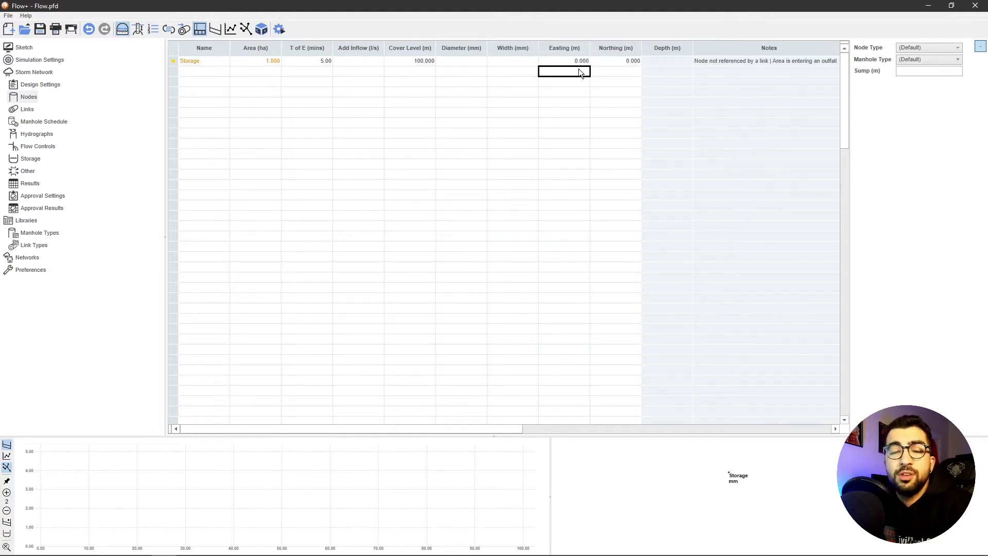
Change the Storage node's type to Junction
left_click(610, 63)
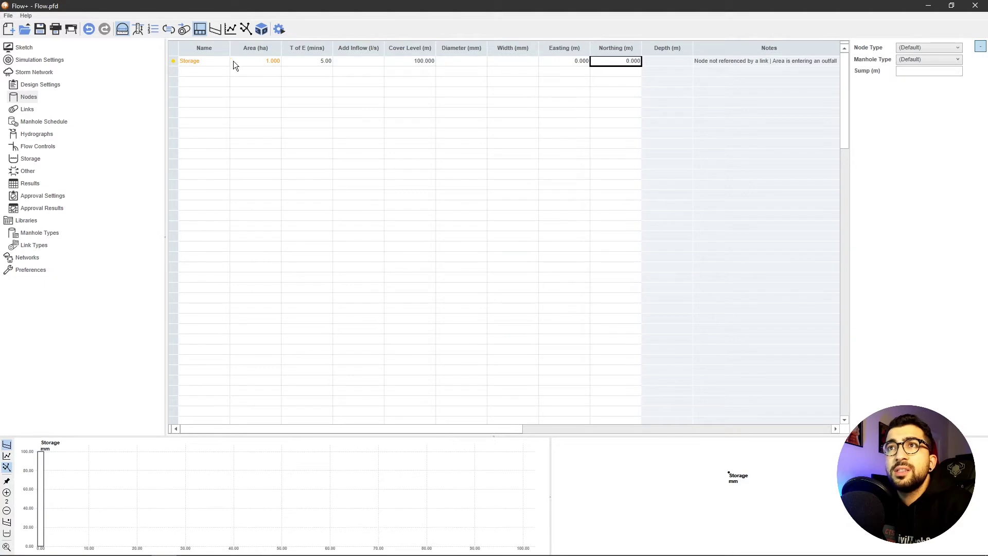
left_click(906, 48)
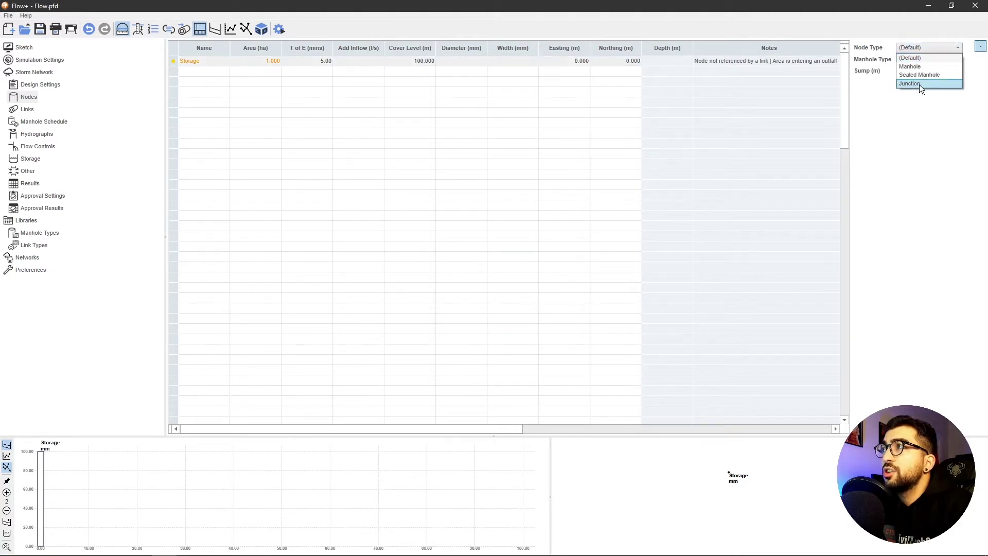
left_click(910, 85)
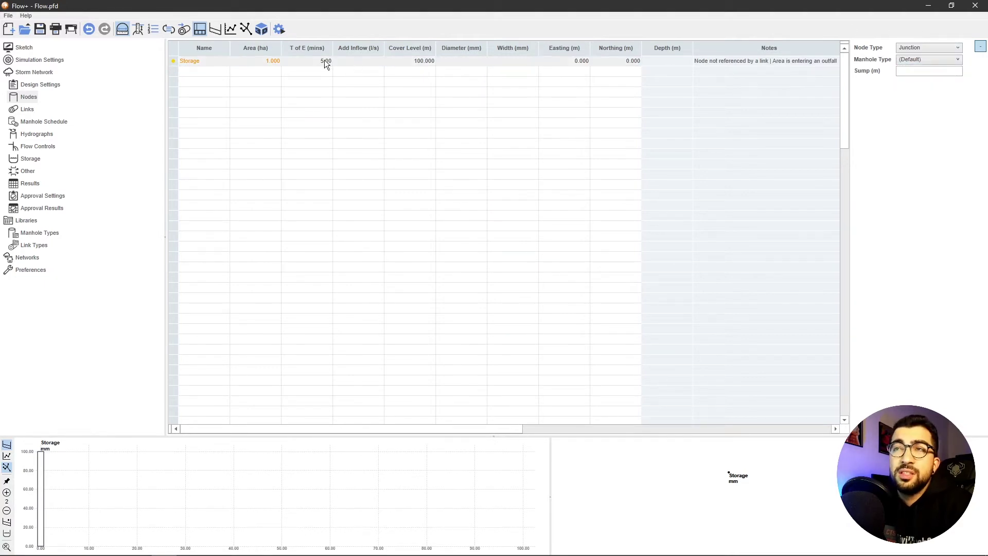
left_click(257, 72)
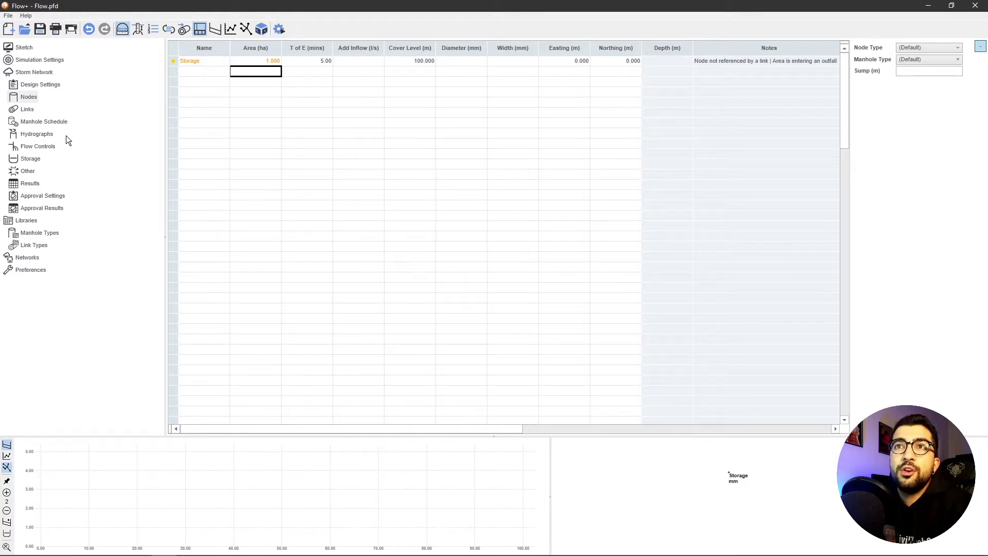
Add a storage structure for the Storage node and set its structure type to Depth/Area/Inf Area
left_click(30, 159)
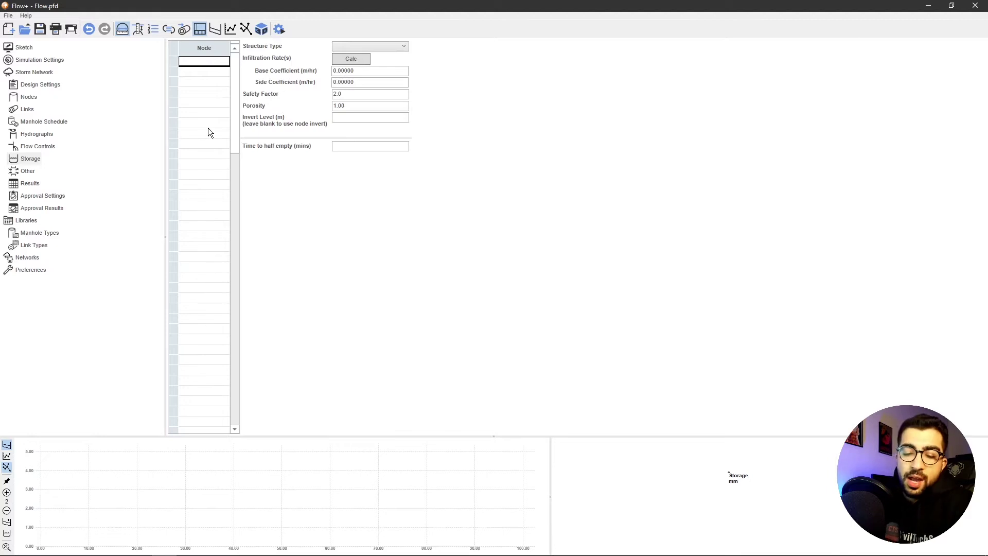
type("St")
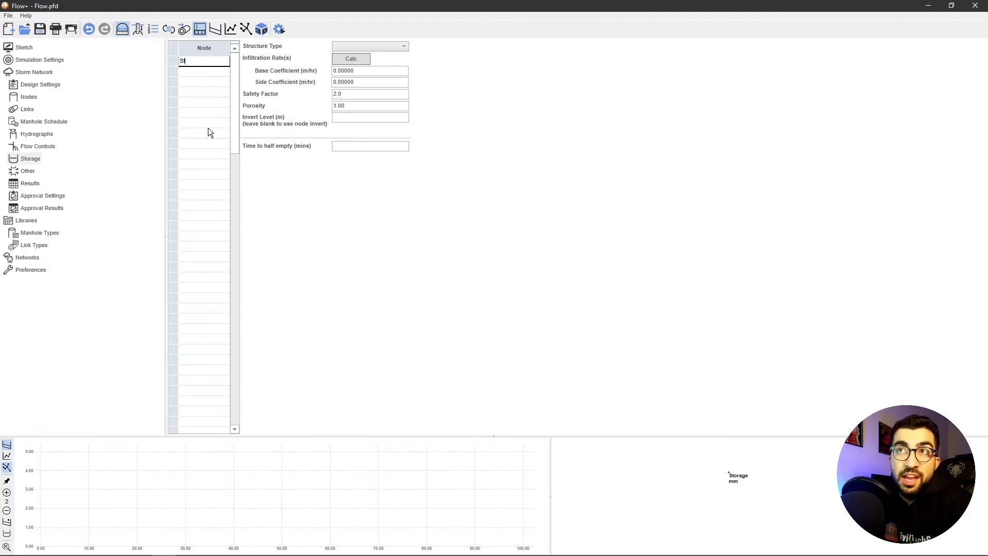
type("orage")
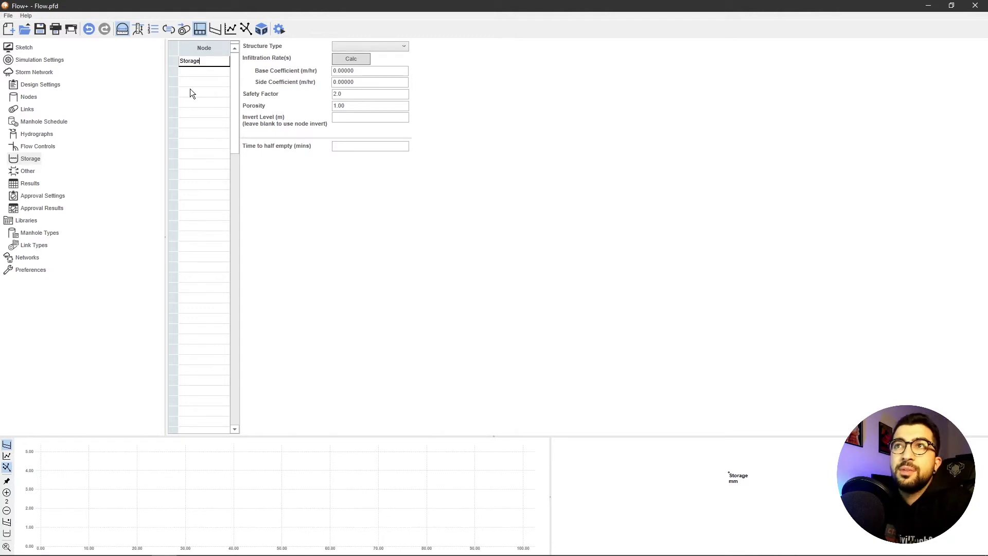
left_click(194, 69)
left_click(198, 62)
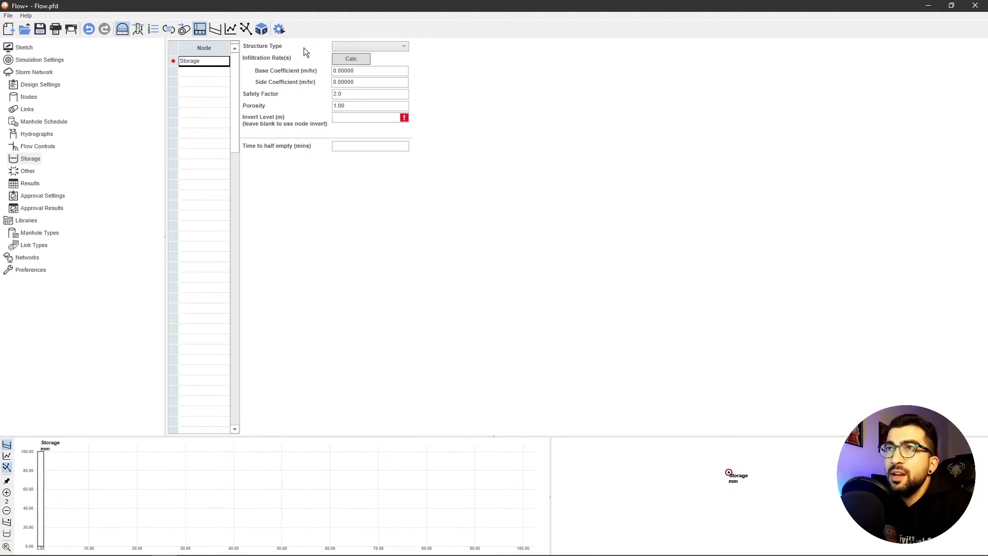
left_click(350, 46)
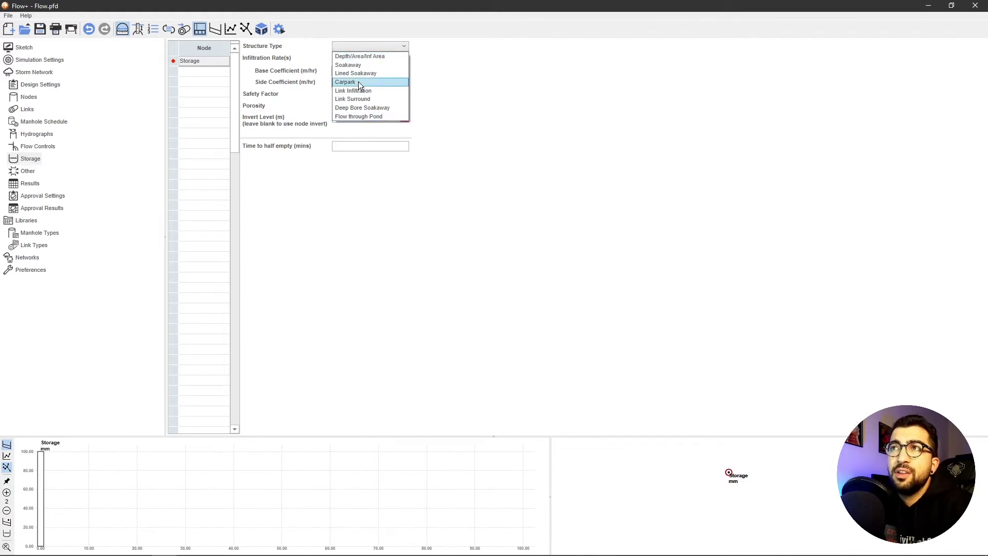
left_click(347, 58)
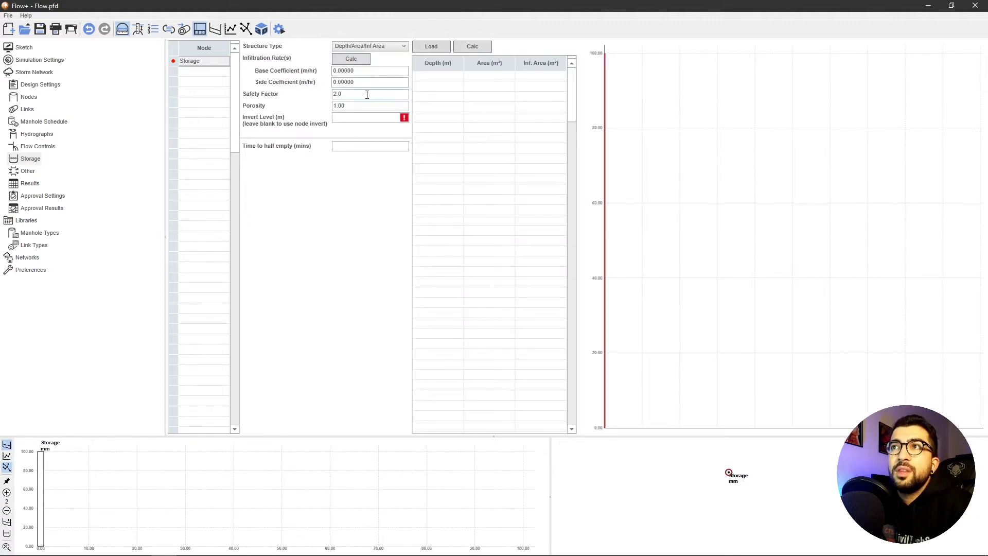
Select the storage structure's safety factor value and switch to the Edge browser
left_click(360, 94)
left_click(355, 95)
double_click(364, 96)
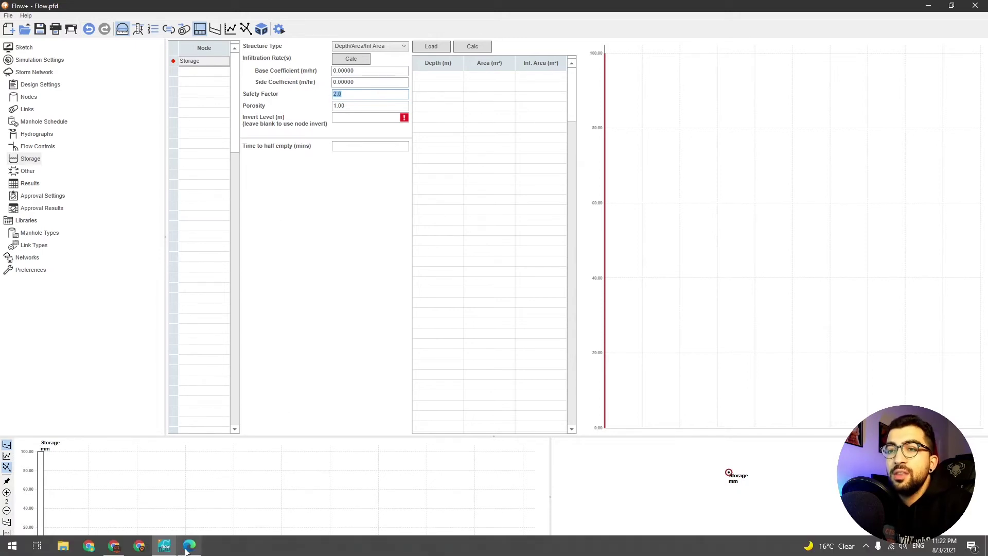
left_click(186, 551)
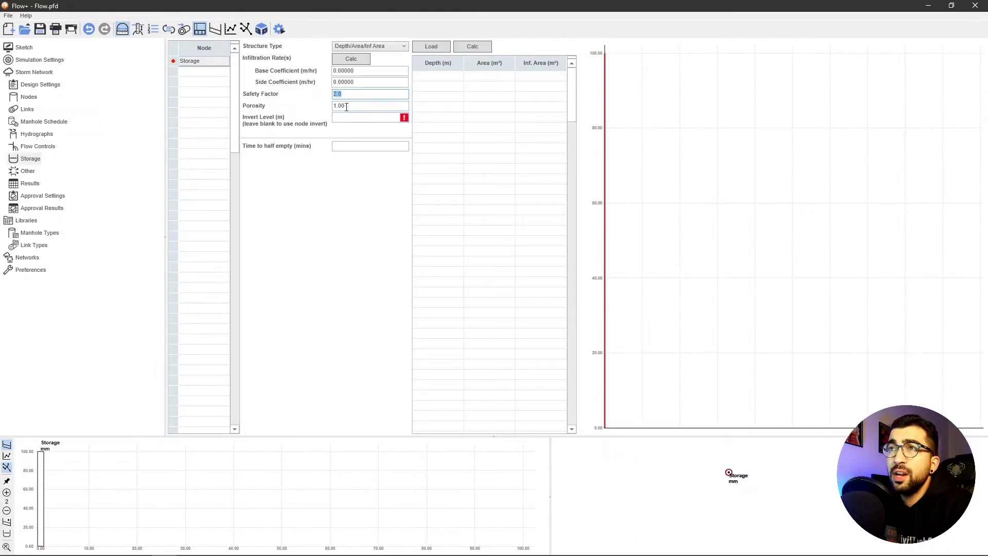
Set the storage structure's porosity to 0.95 and its invert level to 98 m
key("Tab")
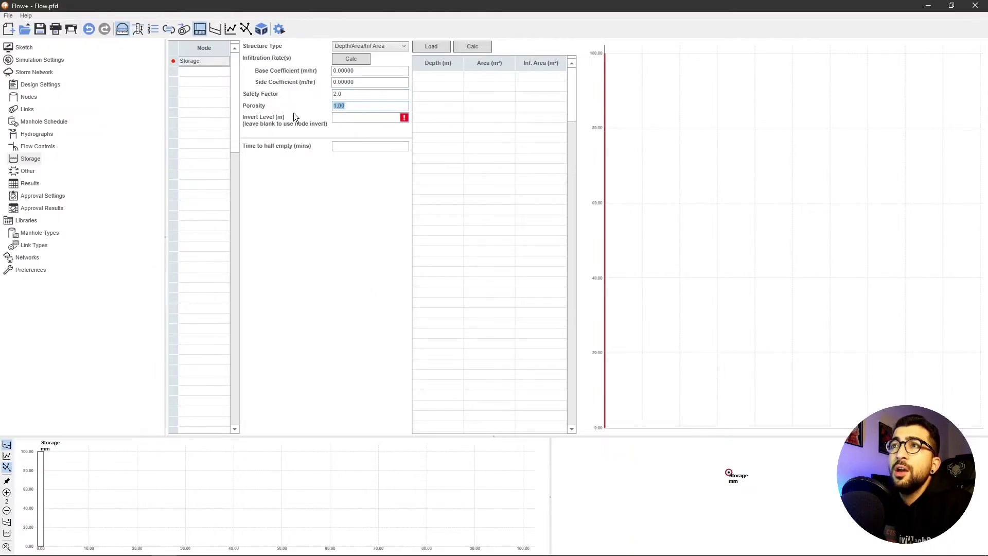
type("0")
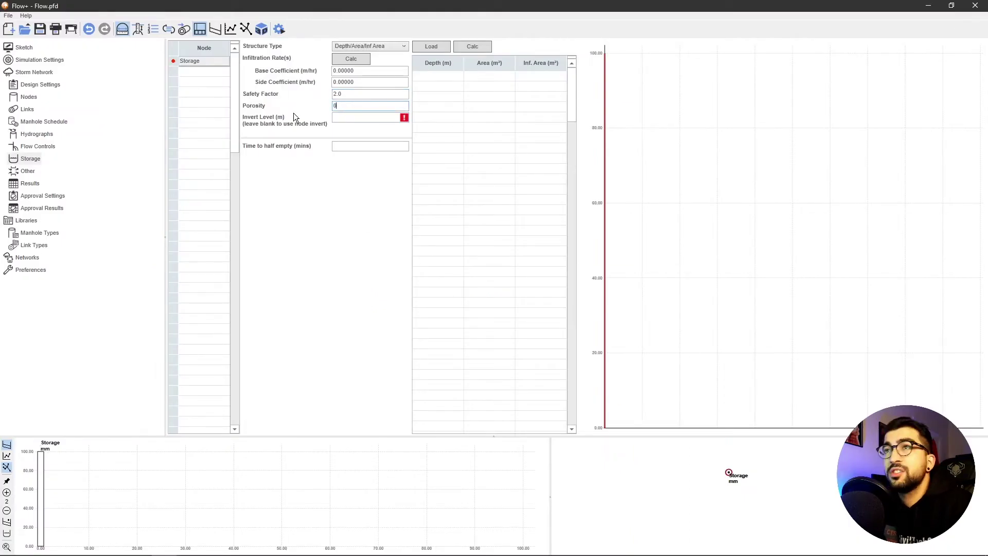
type(".95")
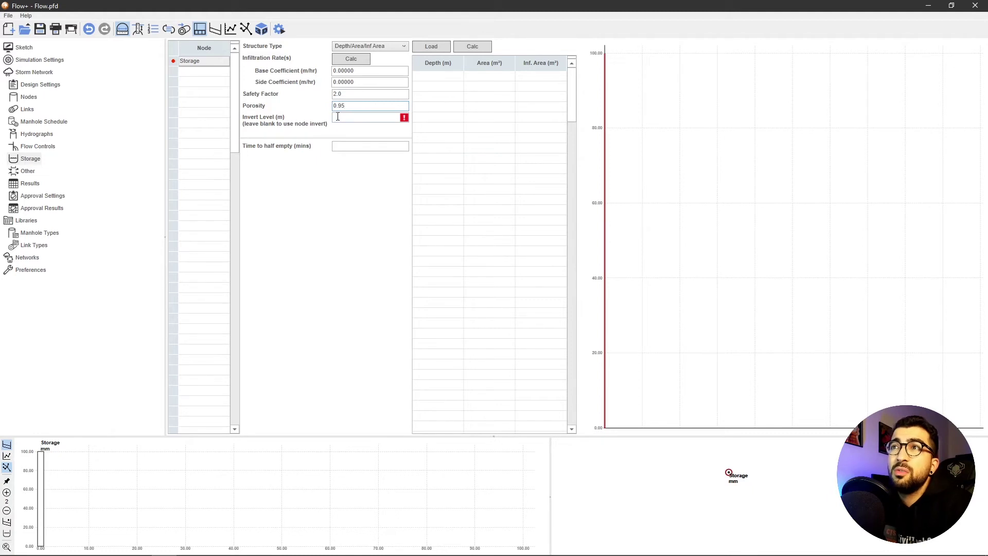
key("Tab")
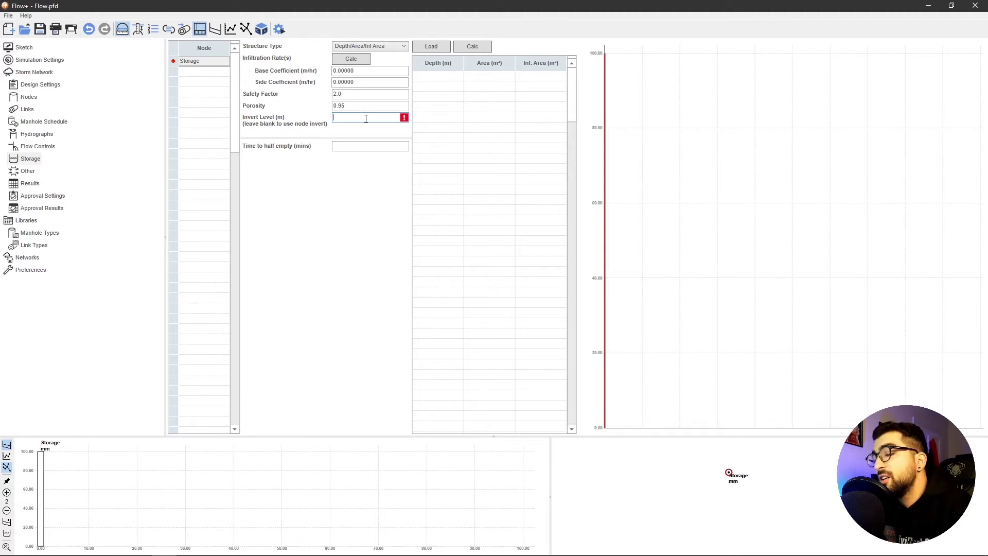
type("98")
left_click(439, 155)
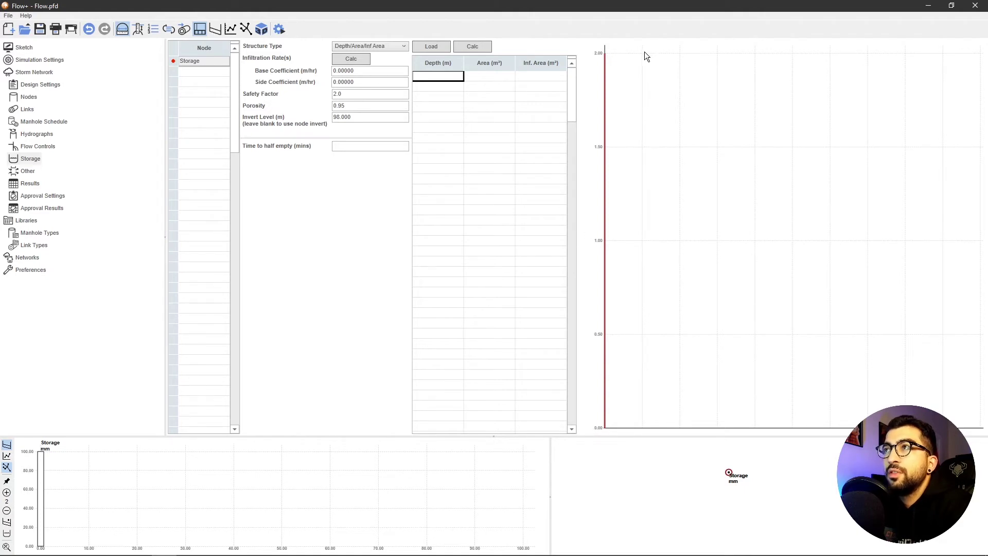
Enter the first depth-area row with a depth of 0 m and an area of 1 m²
left_click(480, 74)
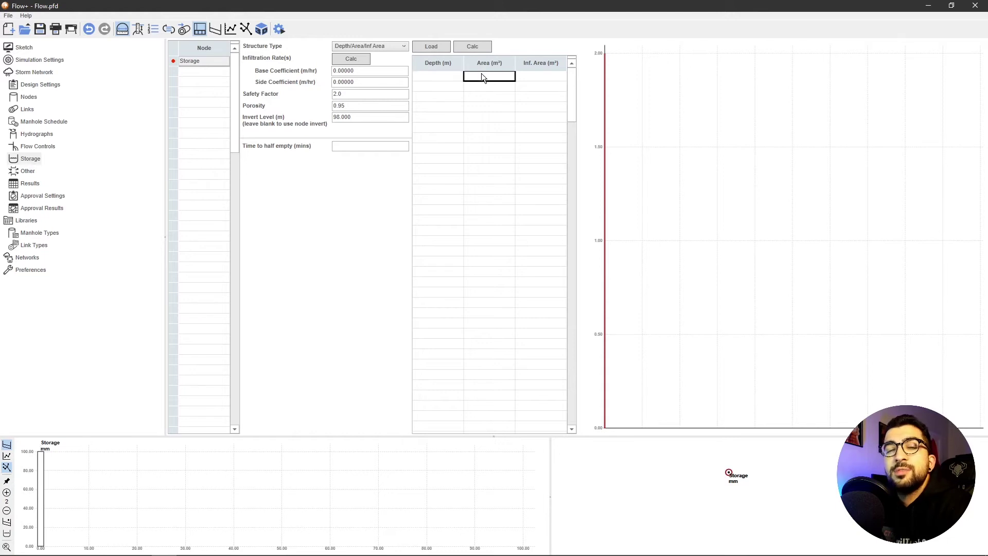
left_click(447, 77)
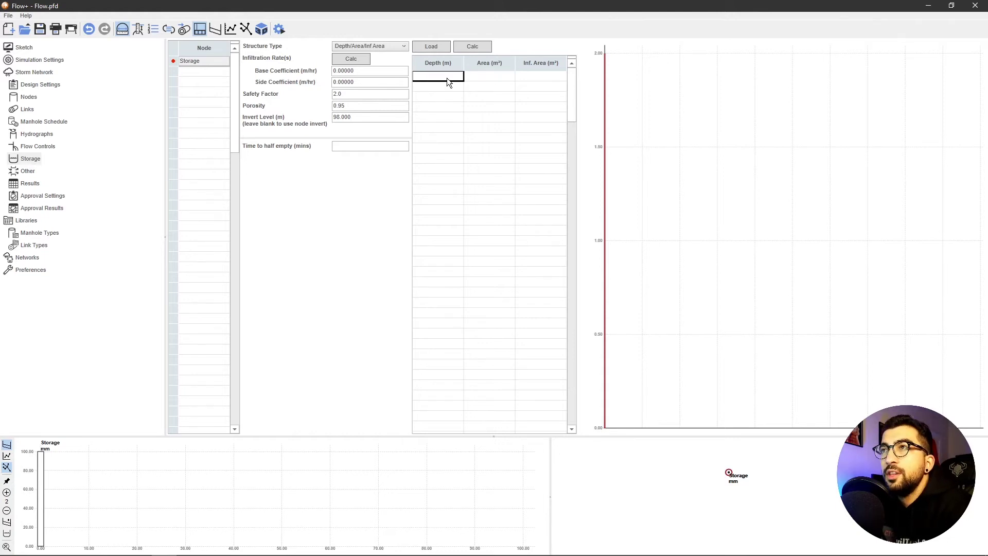
type("0")
key("Tab")
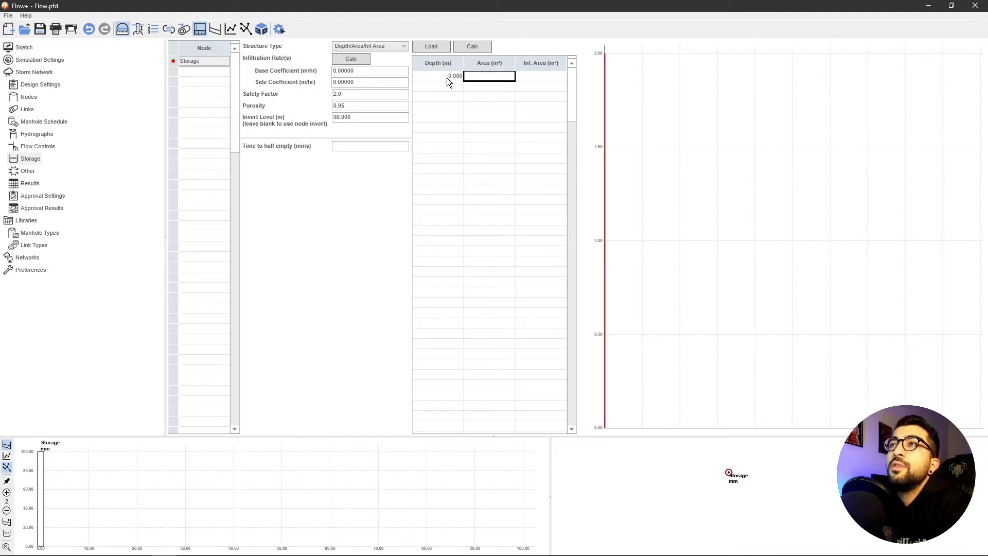
type("1")
key("Return")
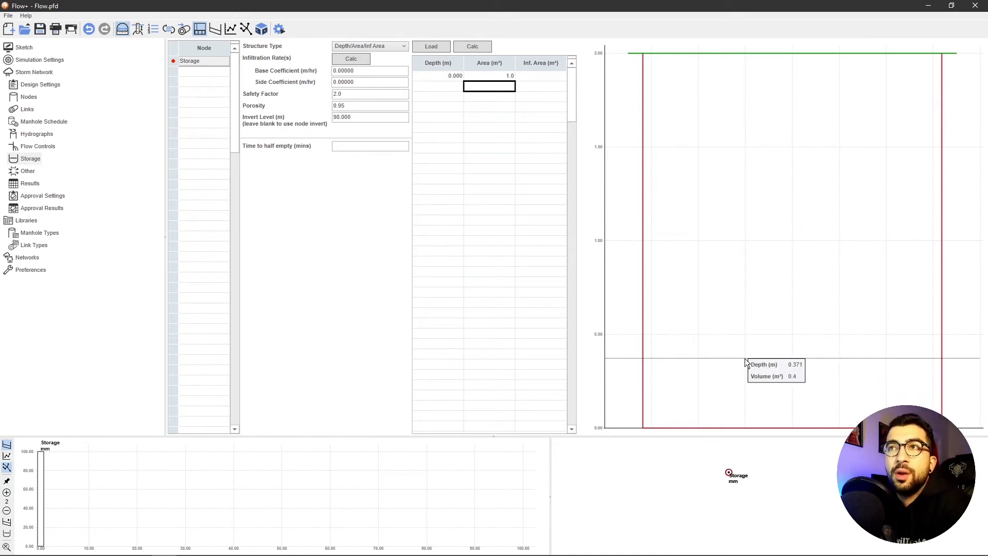
Add a second depth-area row with a depth of 1 m and an area of 10 m²
left_click(450, 89)
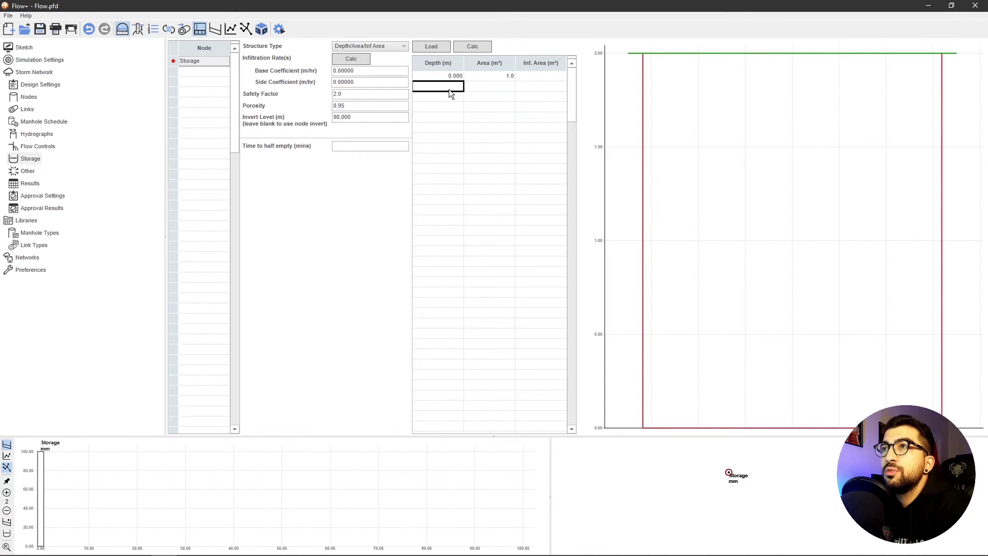
type("1")
key("Tab")
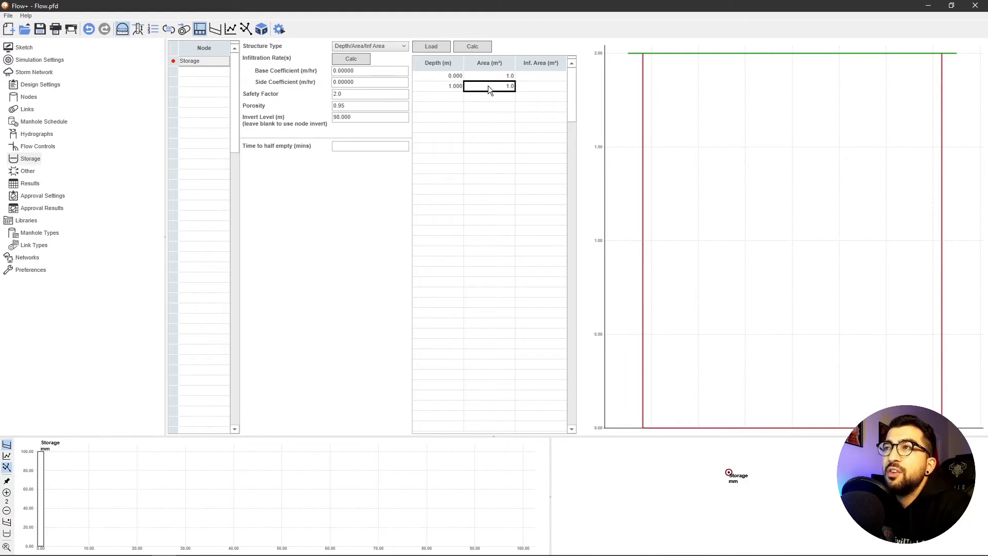
type("10")
key("Return")
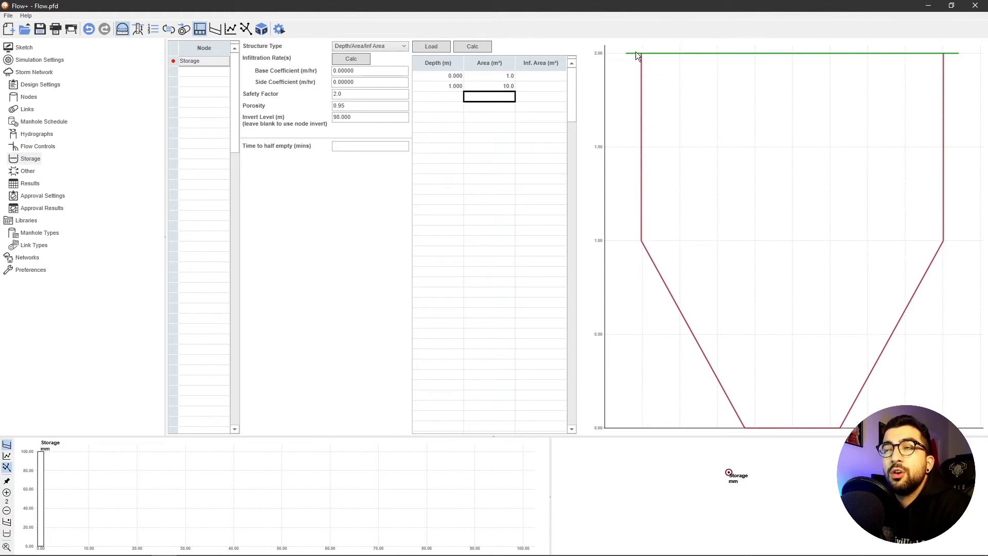
Change the area at 1 m depth to 1 m²
key("Up")
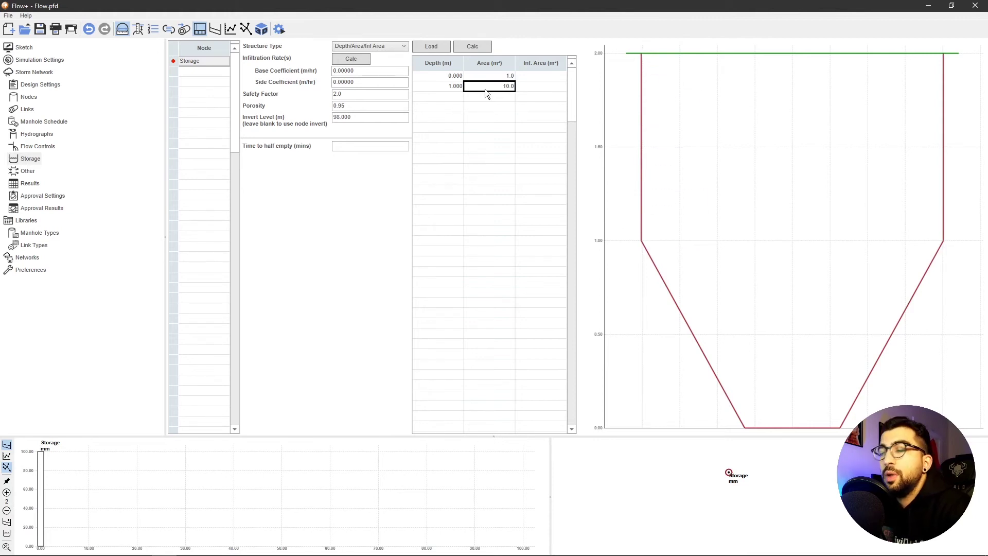
type("1")
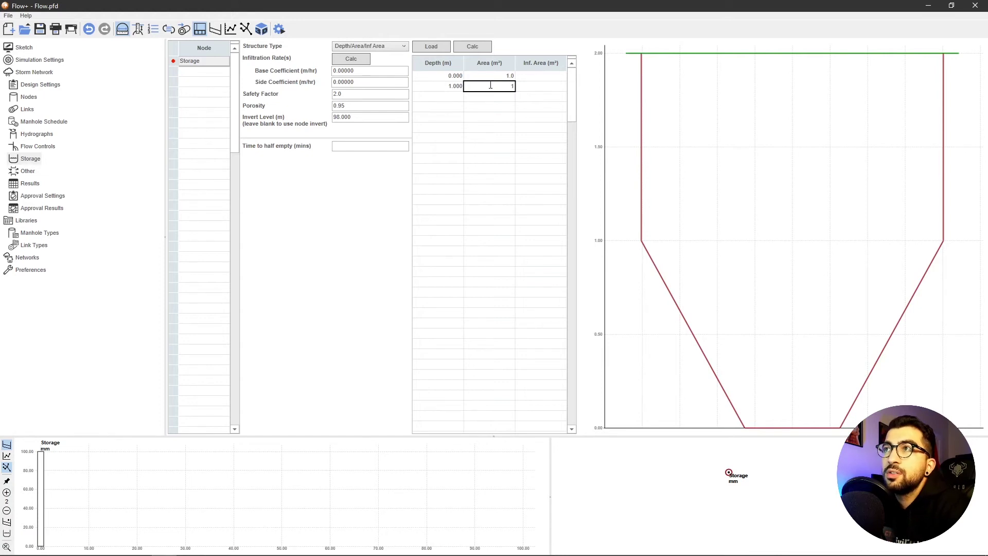
left_click(493, 77)
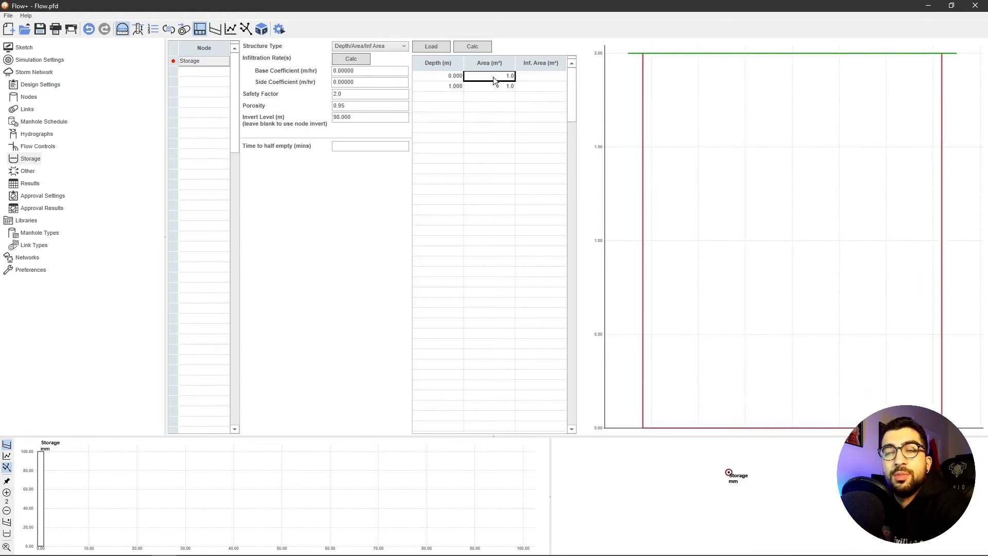
Add a third depth-area row with a depth of 1.001 m and an area of 0 m²
left_click(456, 97)
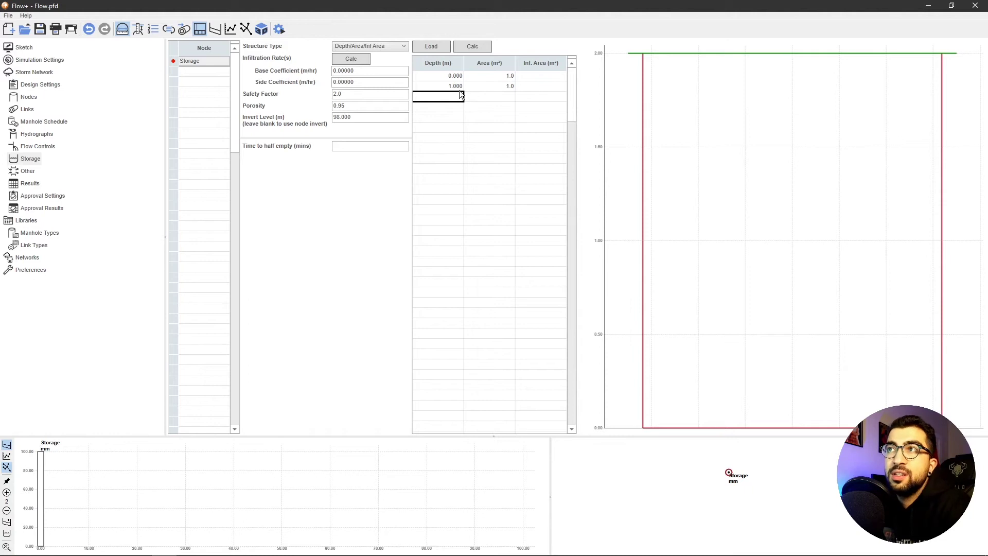
left_click(459, 89)
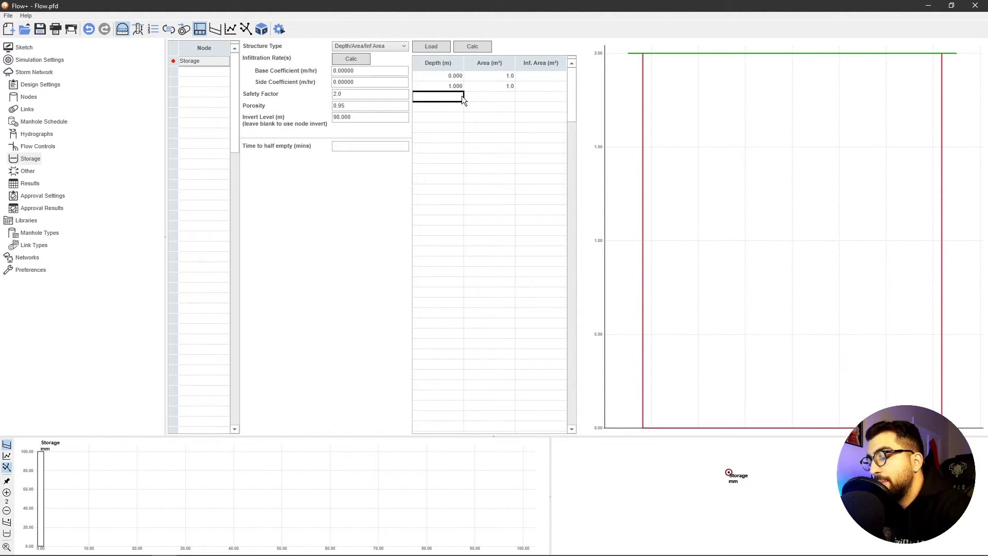
type("1.001")
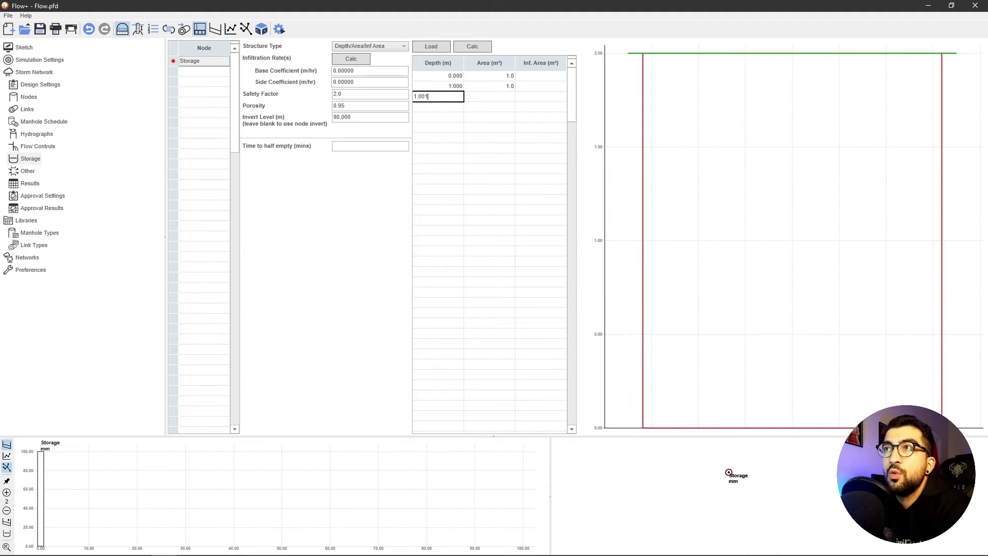
key("Tab")
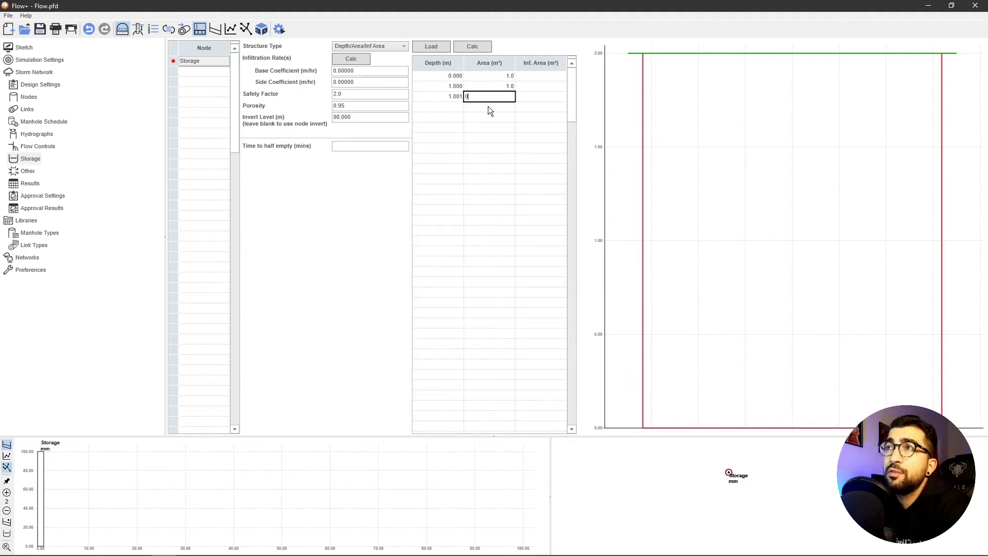
key("Return")
left_click(502, 98)
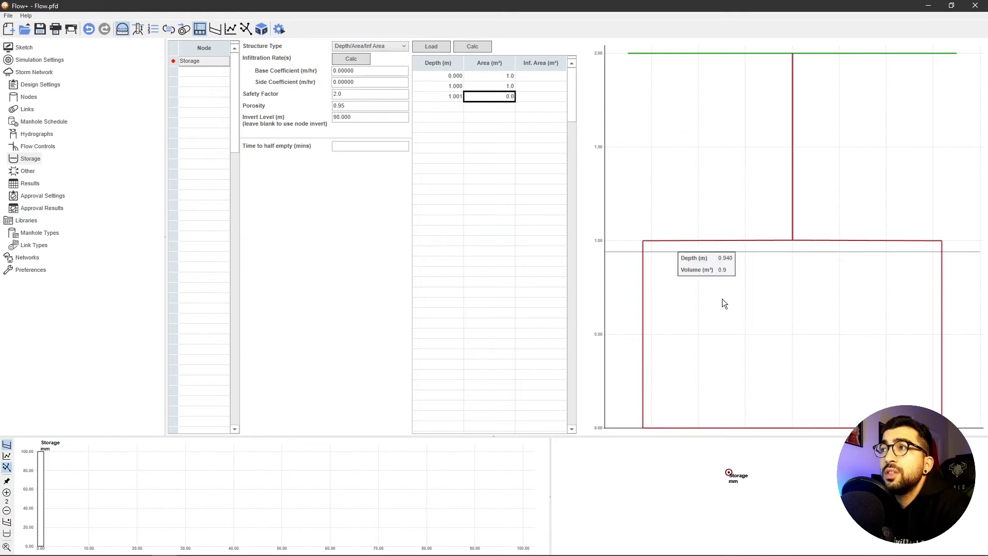
mouse_move(646, 428)
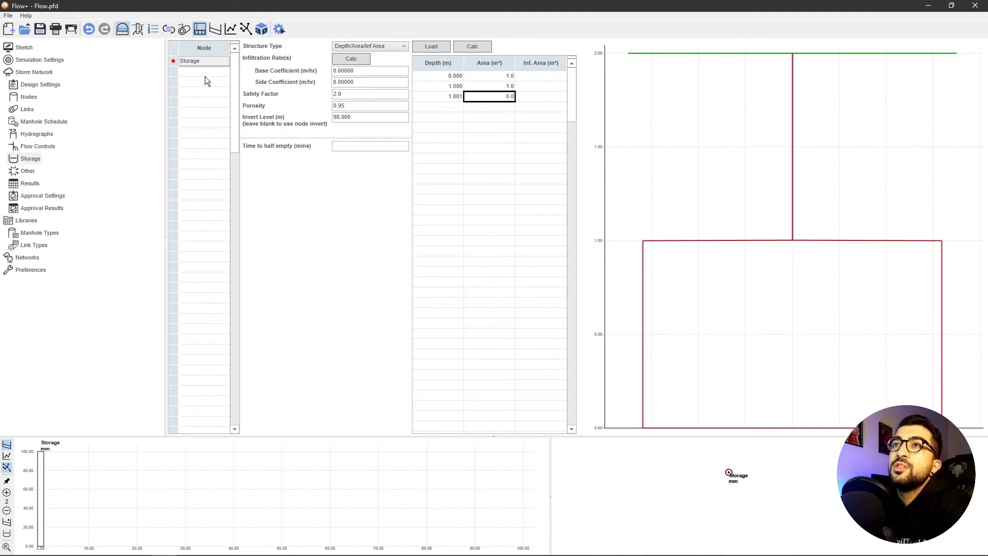
Calculate the Storage node's depth-area table for a volume of 650 m³ and apply it to the structure
left_click(478, 47)
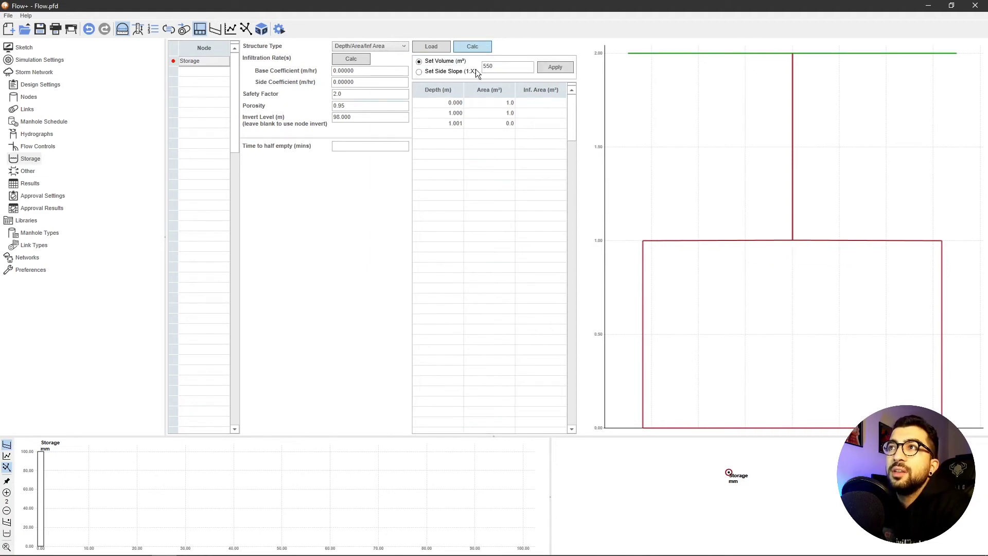
double_click(511, 68)
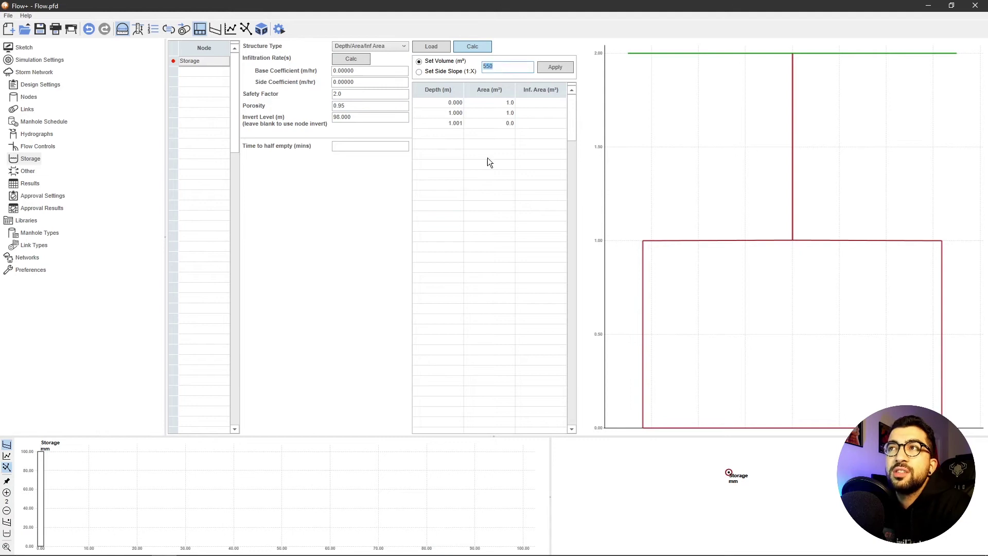
type("650")
left_click(556, 67)
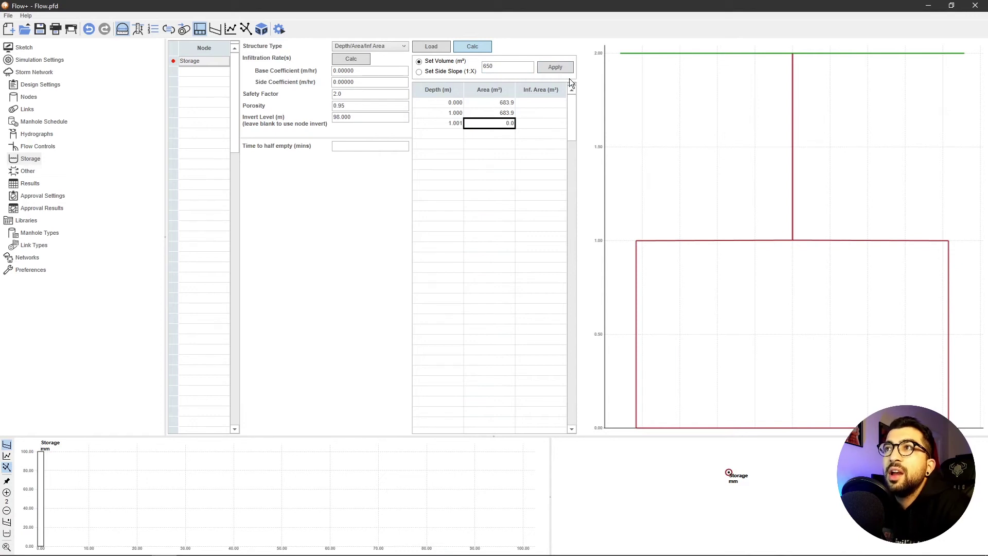
double_click(499, 68)
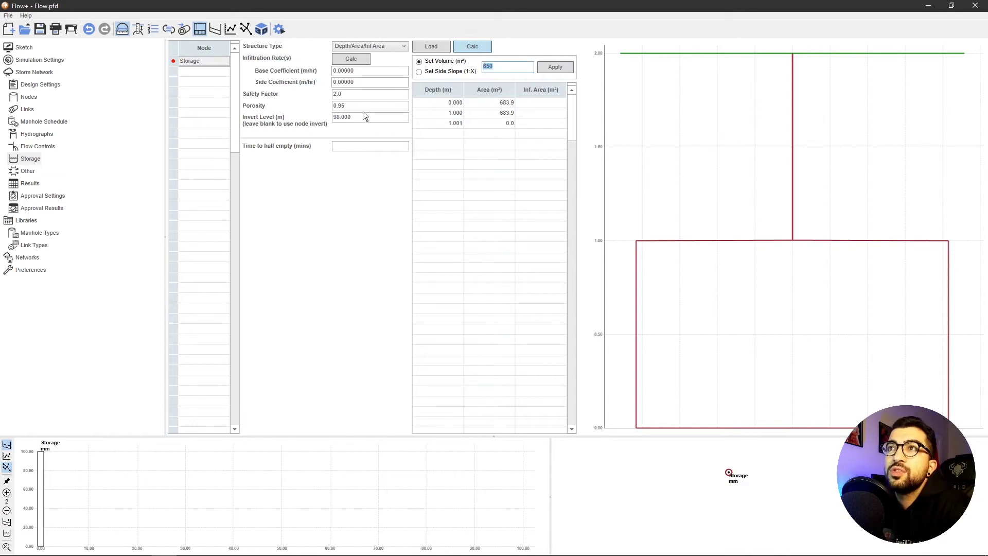
left_click(196, 72)
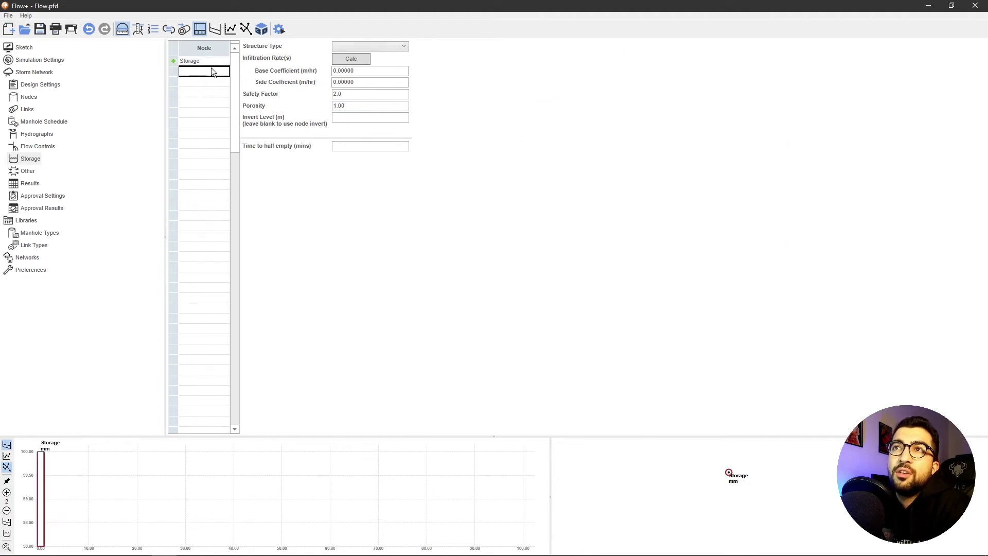
left_click(173, 60)
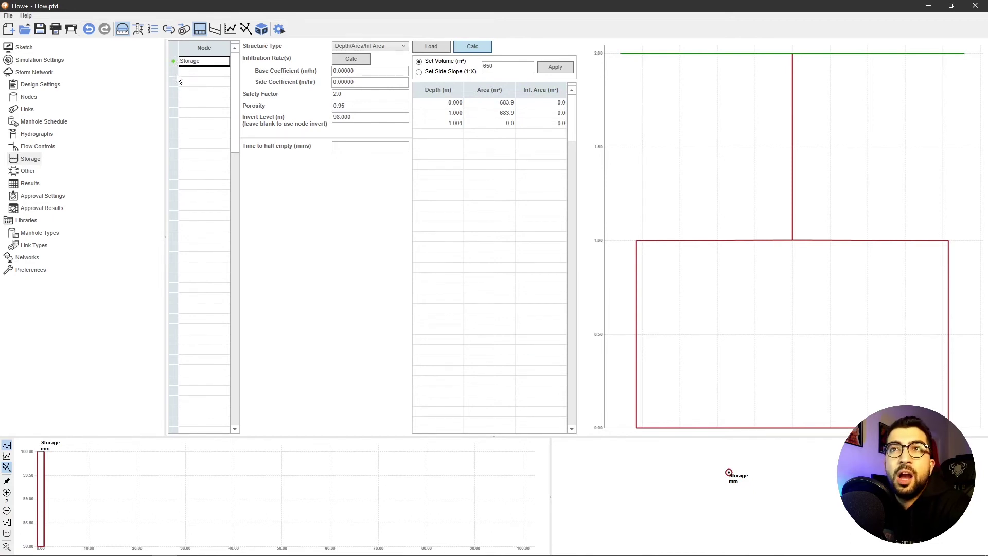
Add a flow control at the Storage node with Hydro-Brake® as its control type
left_click(45, 148)
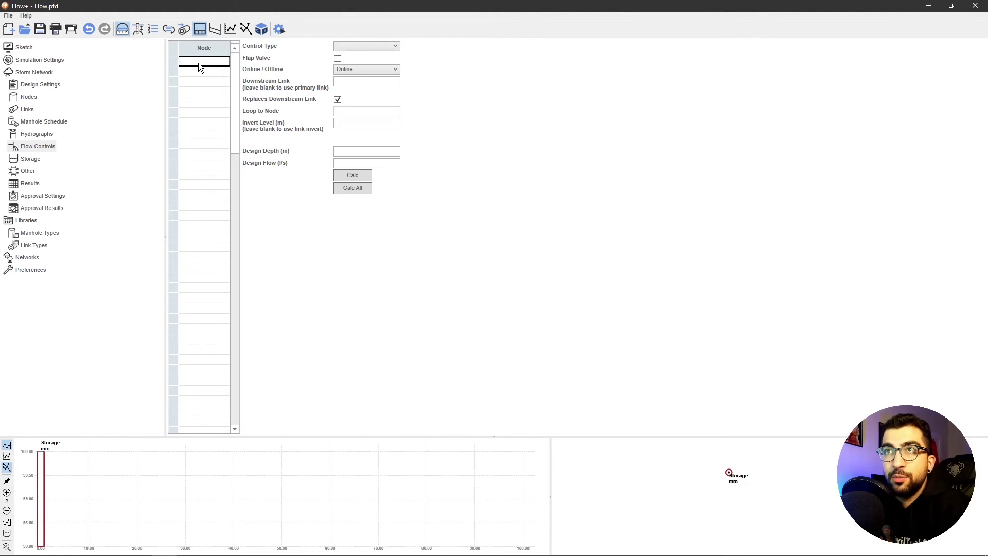
type("Storage")
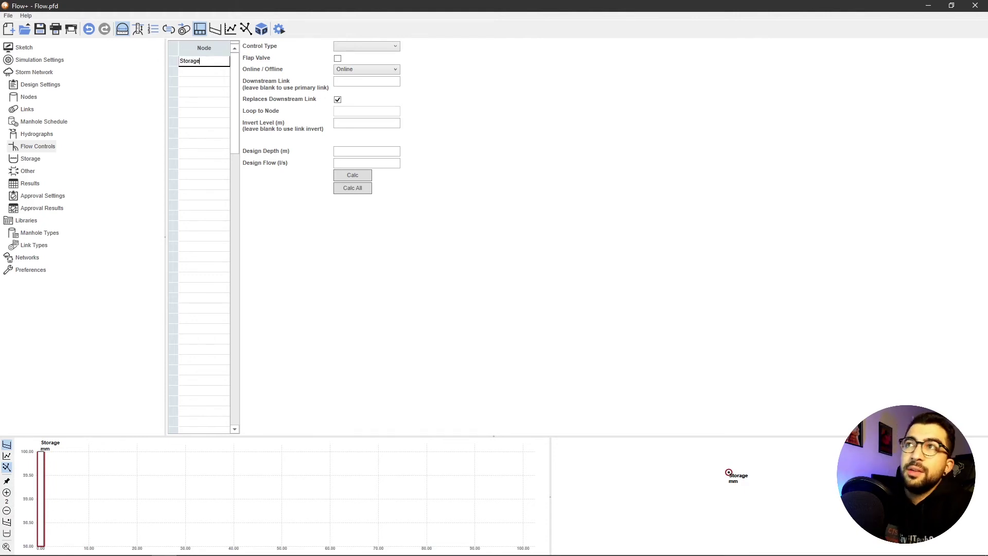
left_click(359, 48)
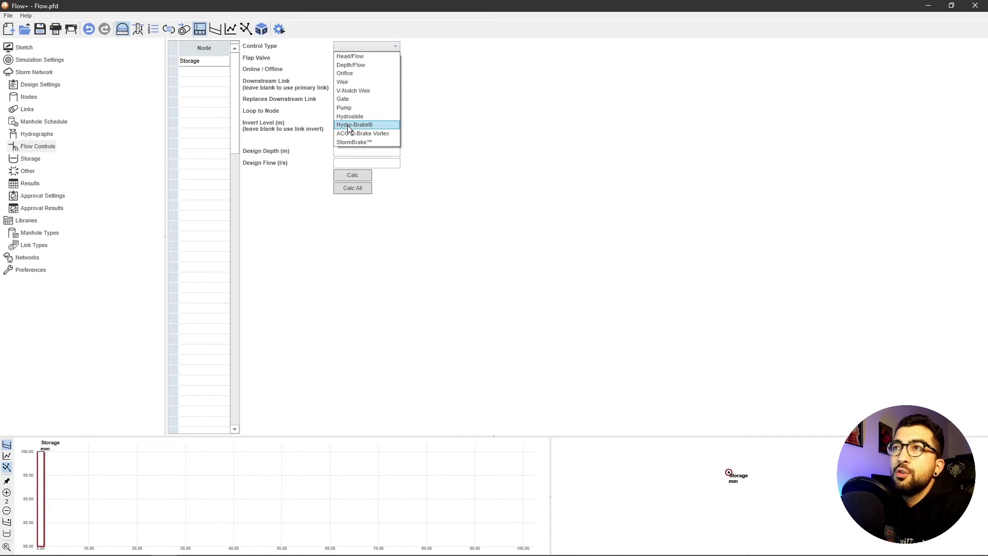
left_click(349, 126)
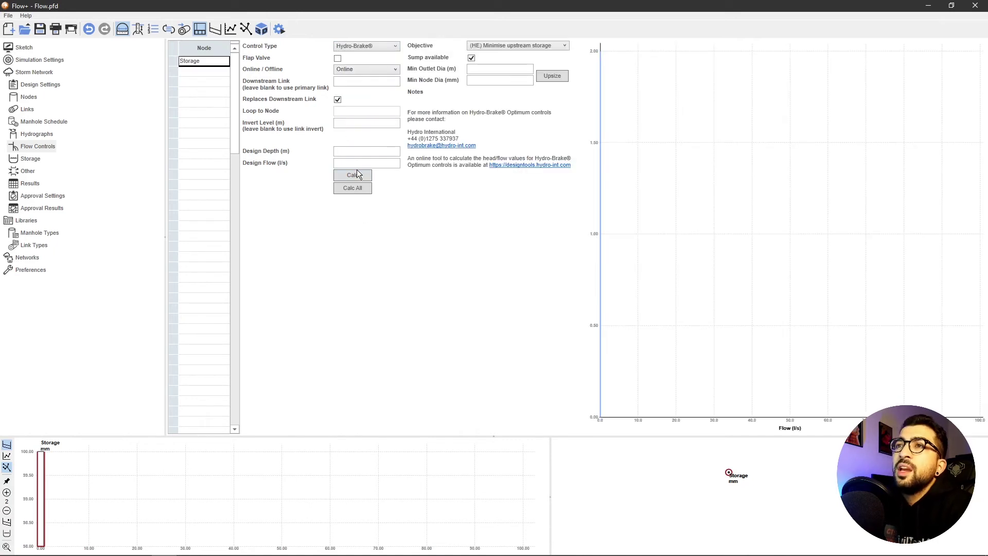
Size the Hydro-Brake with an invert level of 97.500 m, a design depth of 1.5 m and a design flow of 5 l/s
left_click(349, 123)
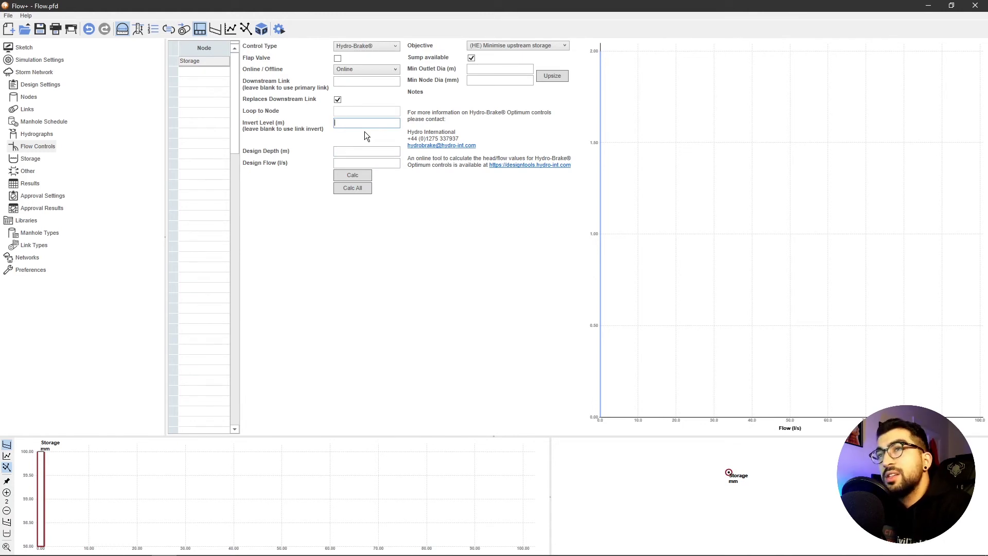
left_click(359, 152)
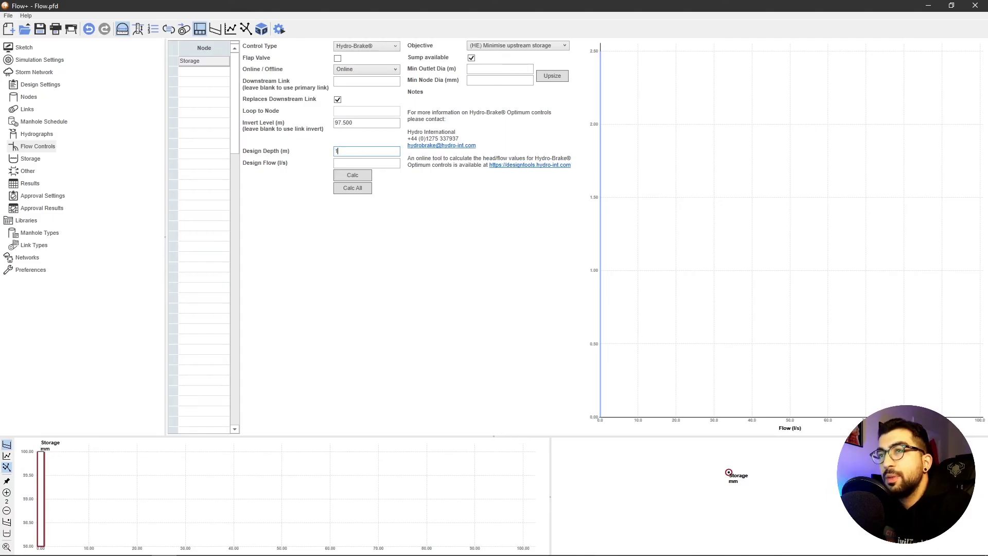
type("1.5")
key("Tab")
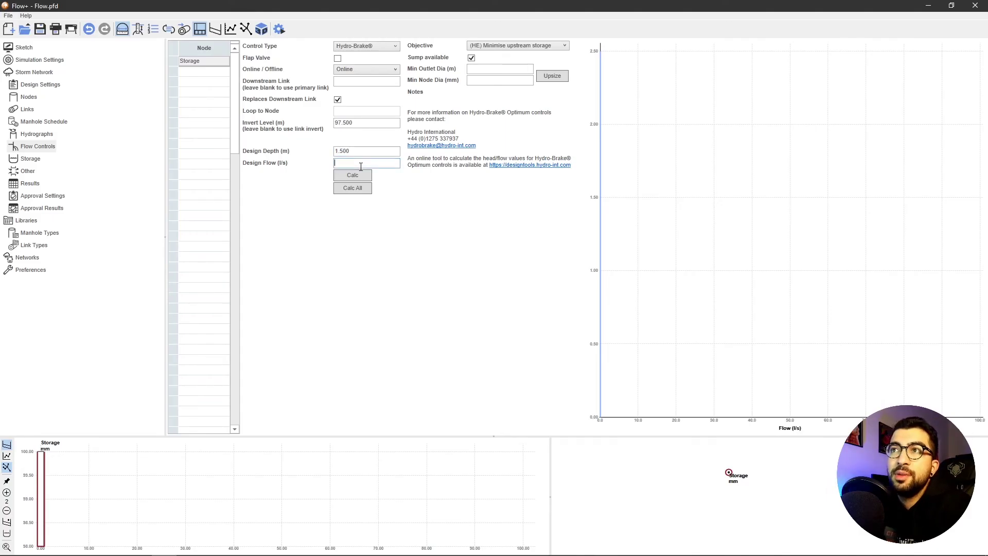
double_click(364, 123)
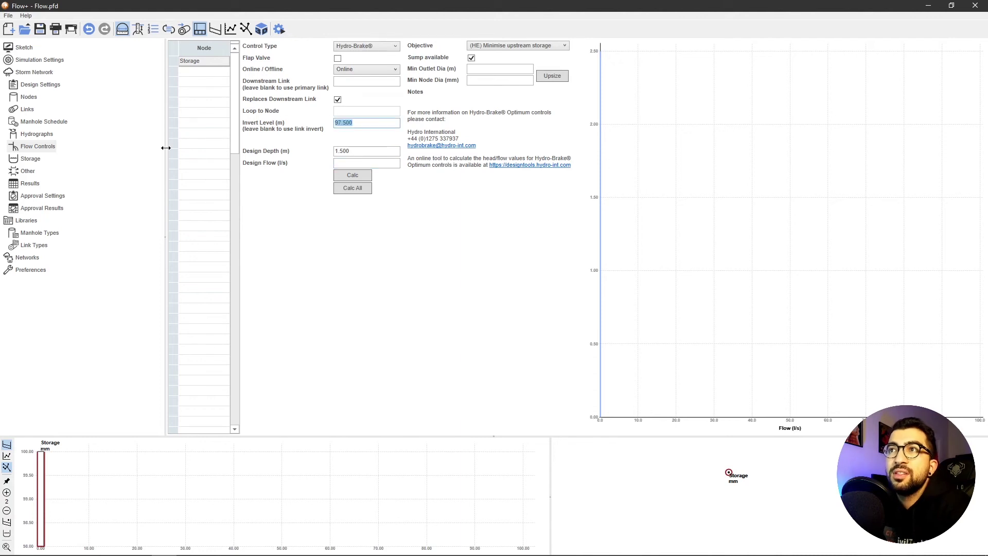
left_click(354, 162)
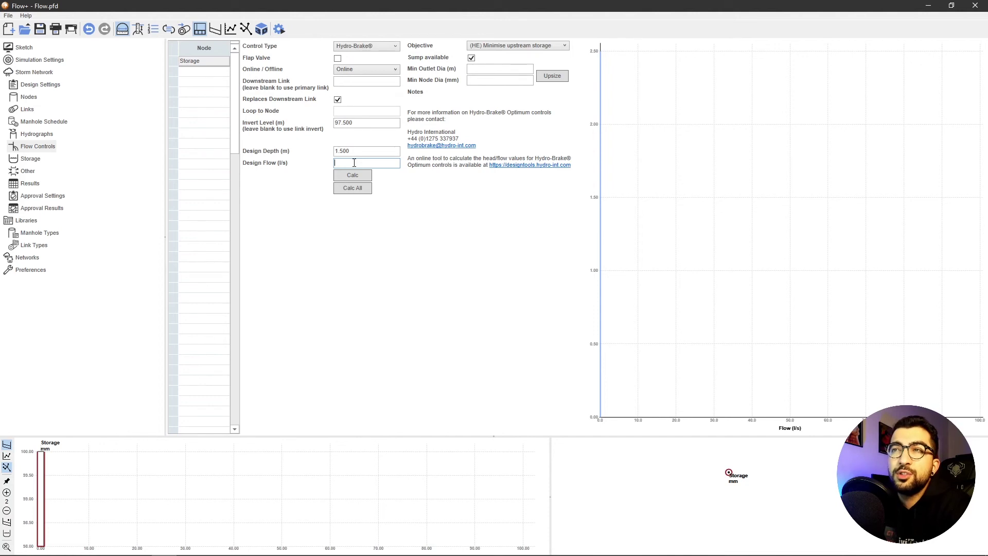
type("5")
left_click(359, 178)
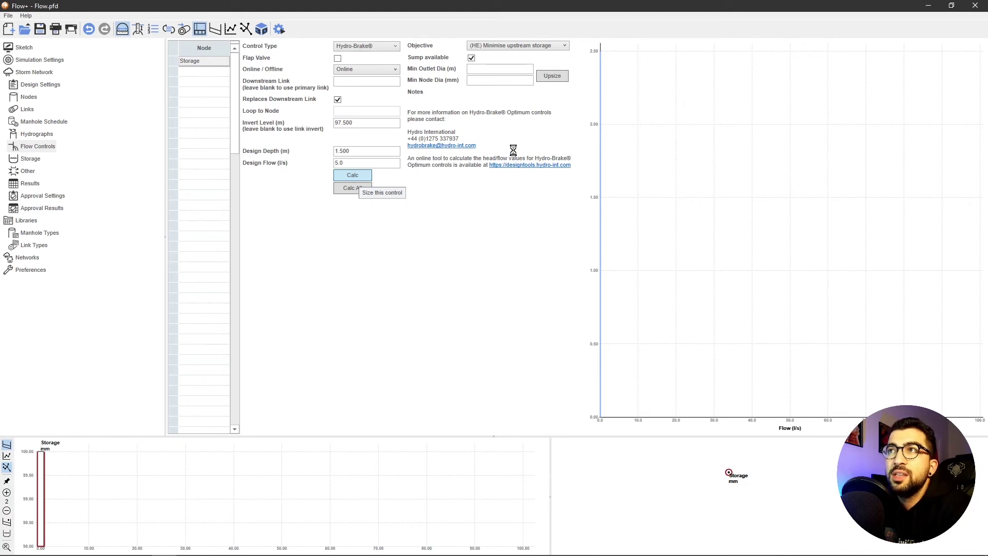
left_click(205, 73)
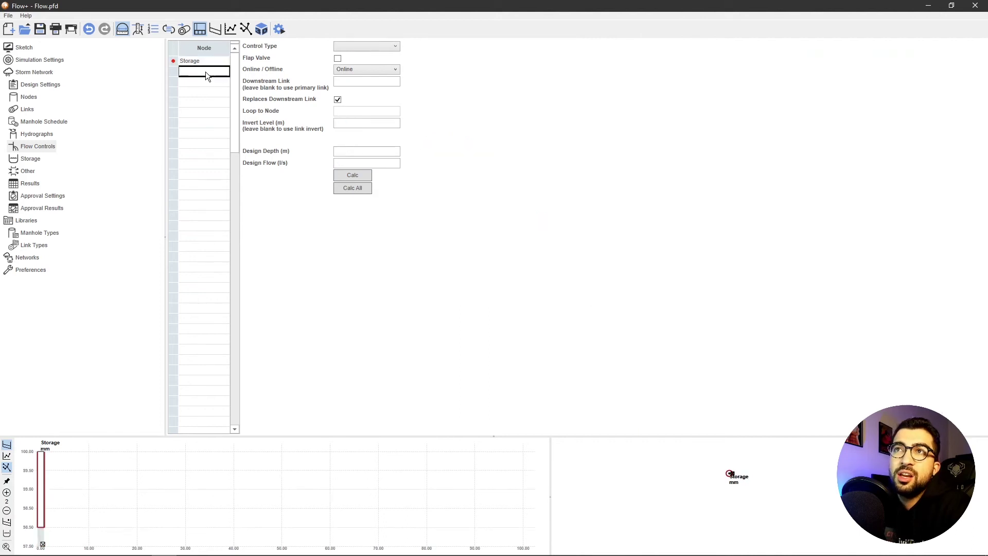
Upsize the Storage node to meet the Hydro-Brake's minimum outlet and node diameters
mouse_move(174, 62)
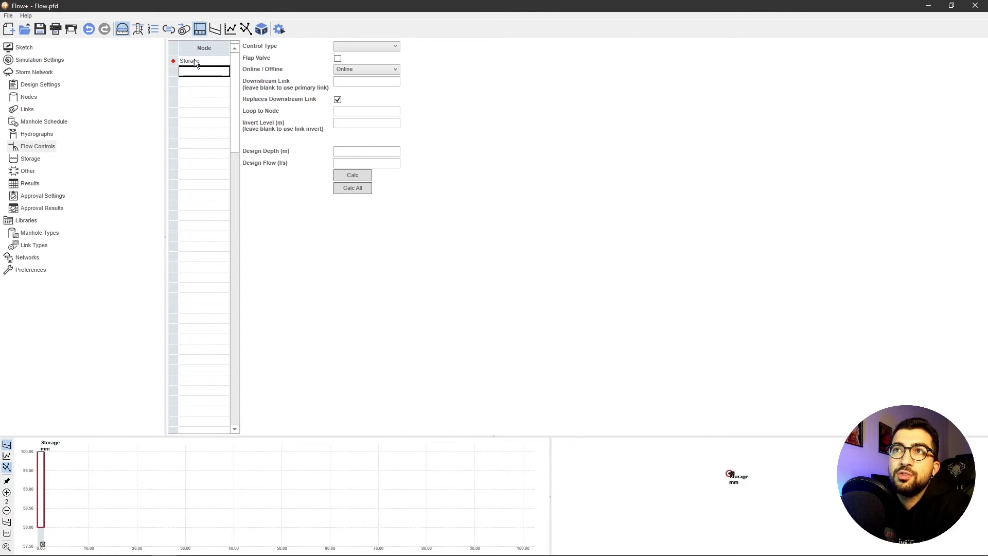
left_click(193, 59)
left_click(553, 76)
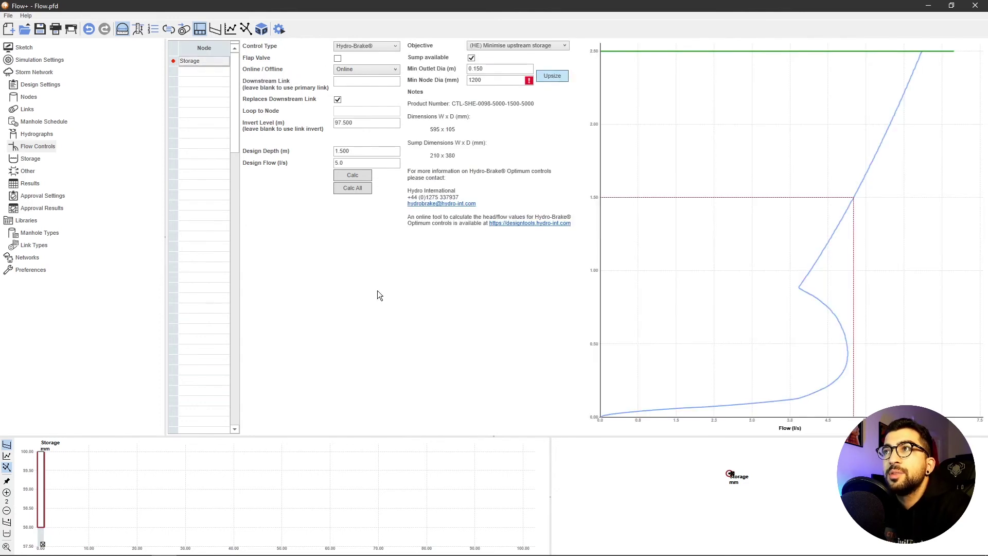
left_click(188, 72)
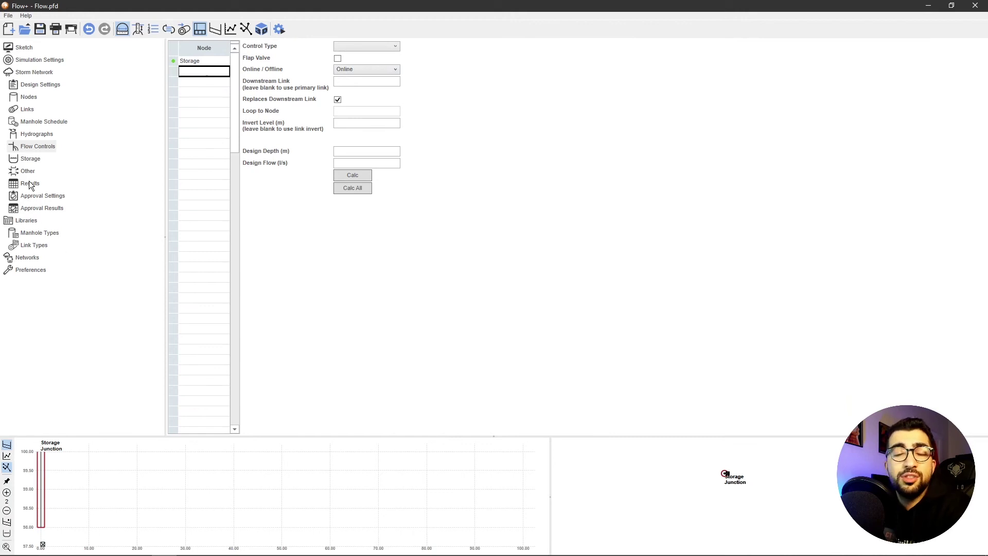
Run the analysis and check the Storage node's volume in the critical storm results
left_click(279, 29)
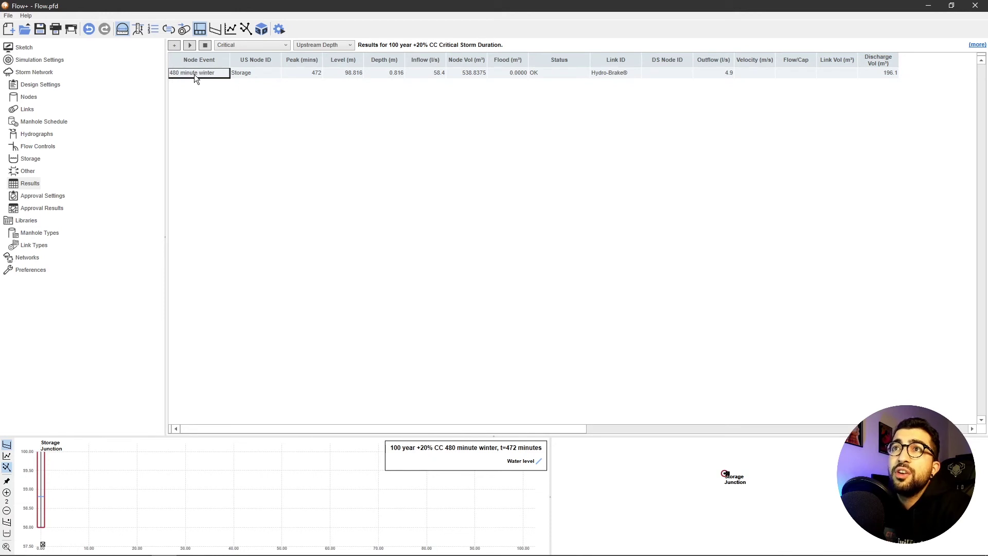
left_click(461, 74)
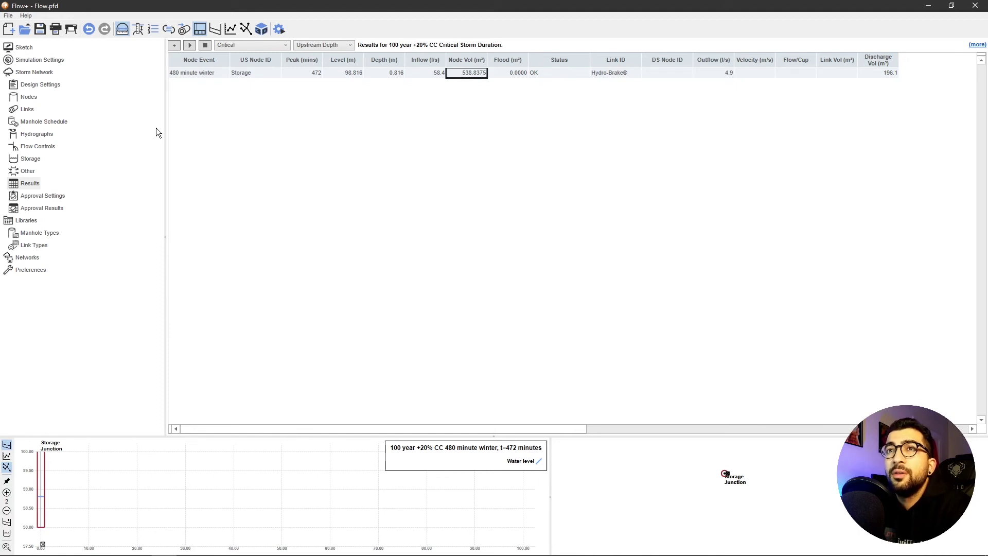
Resize the storage structure to a volume of 550 m³ and rerun the analysis
left_click(25, 159)
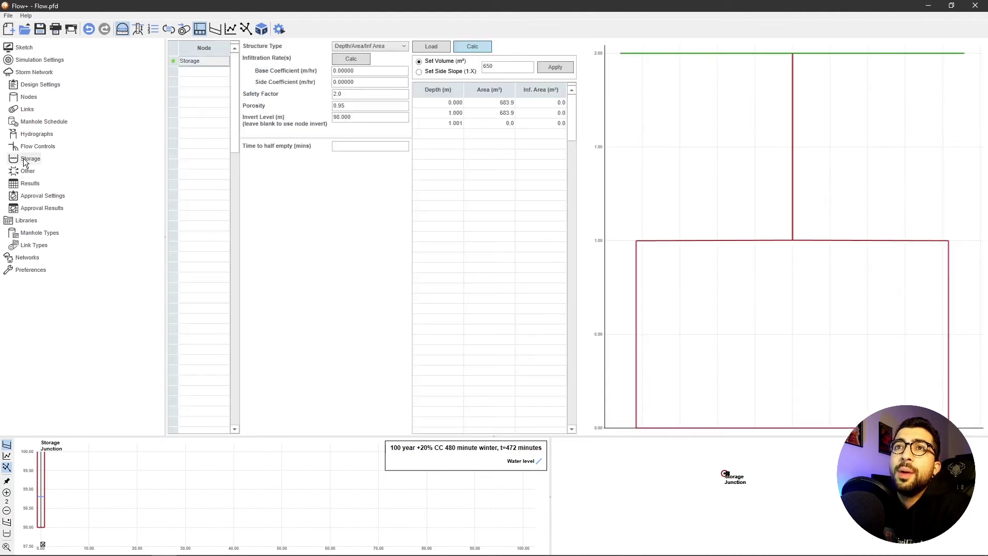
double_click(503, 67)
mouse_move(688, 138)
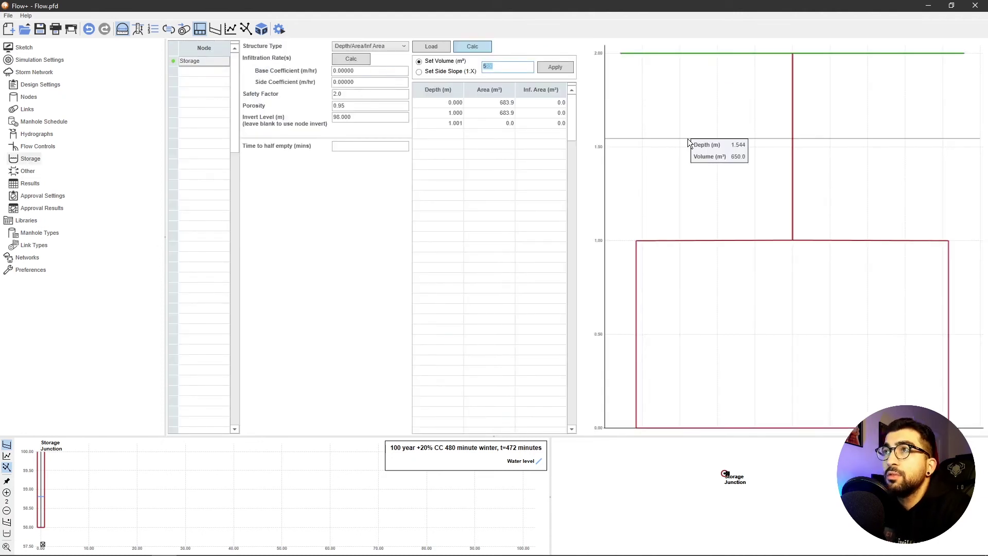
type("550")
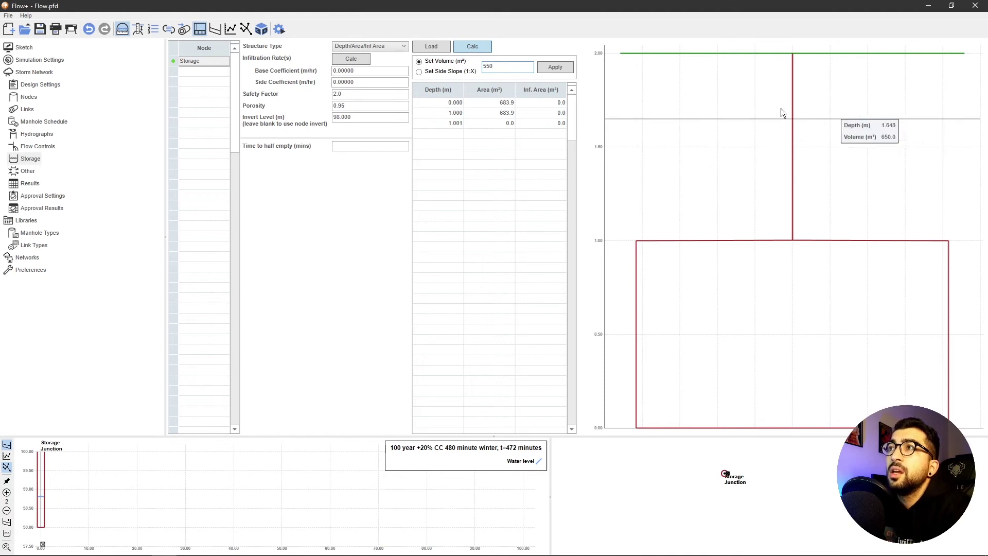
left_click(554, 67)
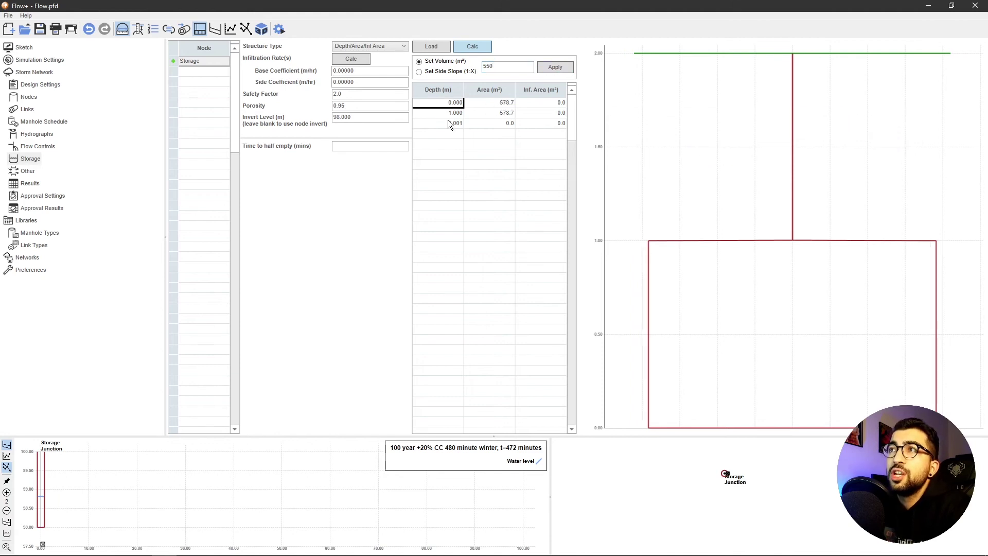
left_click(279, 29)
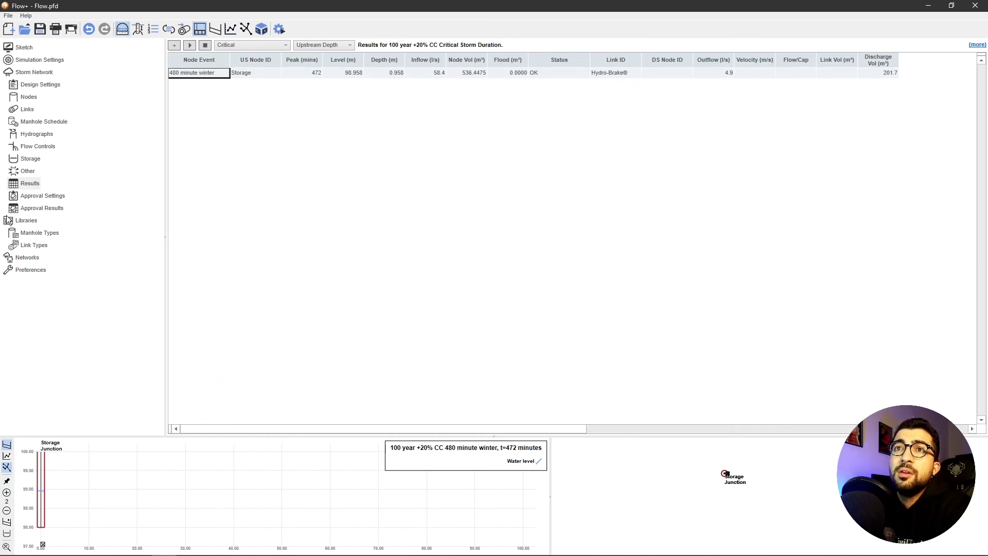
Reduce the storage structure's volume to 535 m³ and run the analysis again
left_click(31, 159)
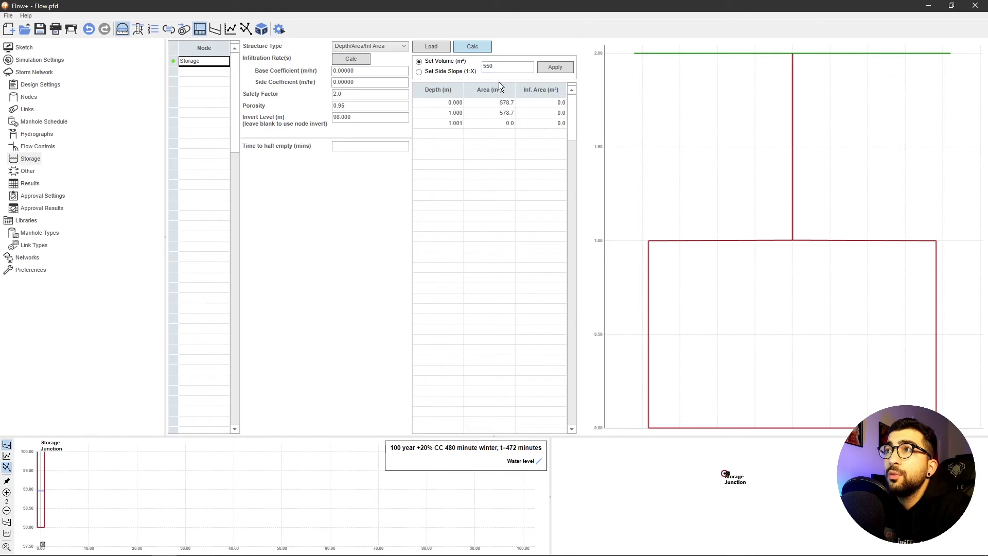
type("540")
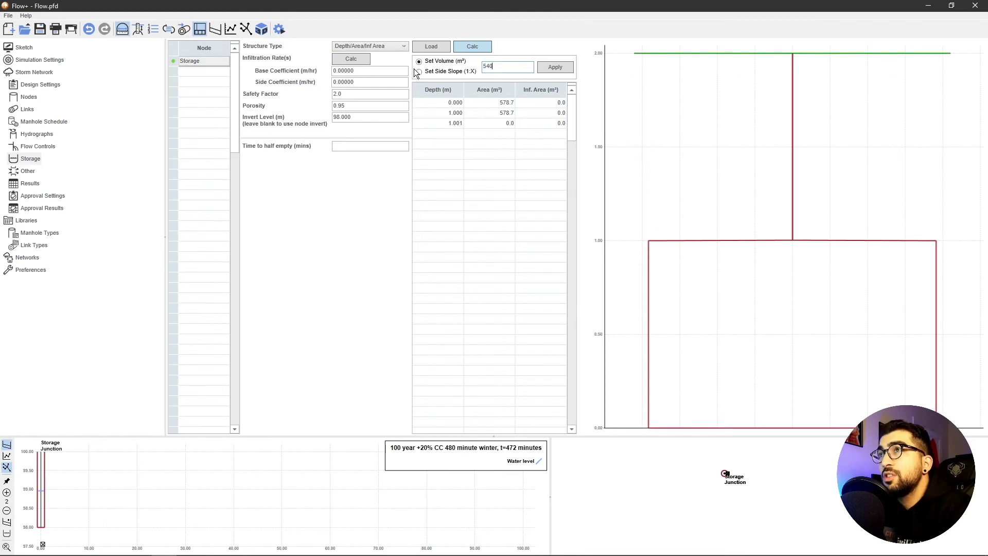
double_click(491, 69)
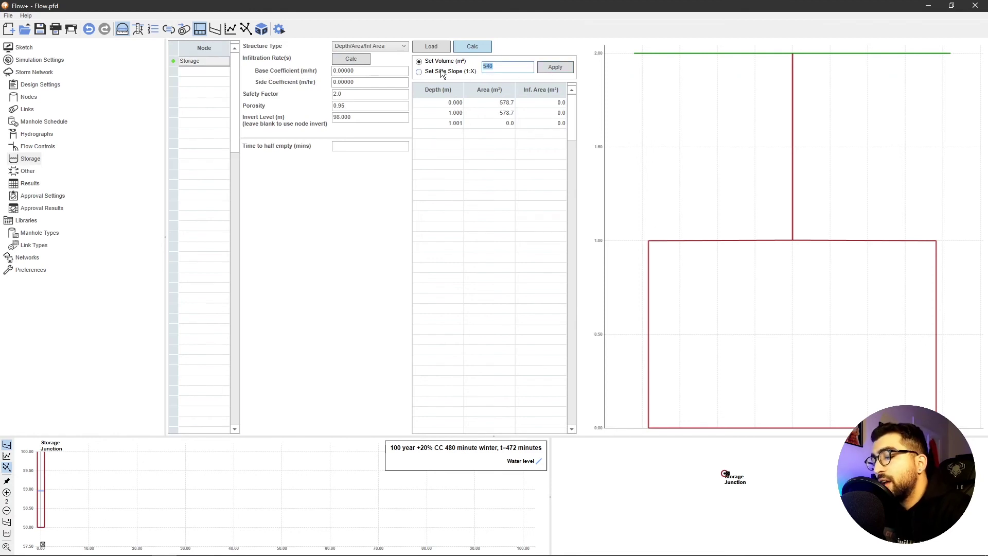
type("535")
left_click(555, 67)
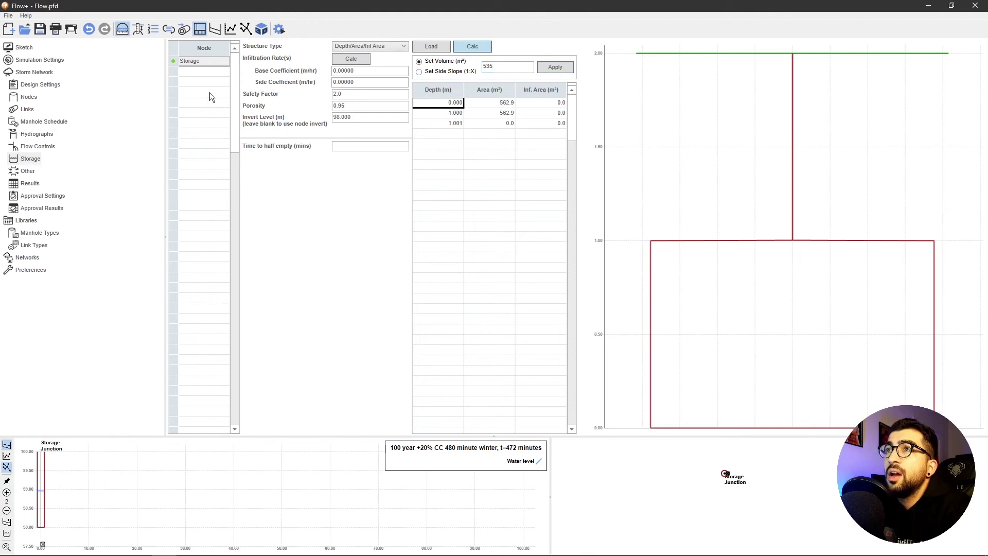
left_click(263, 30)
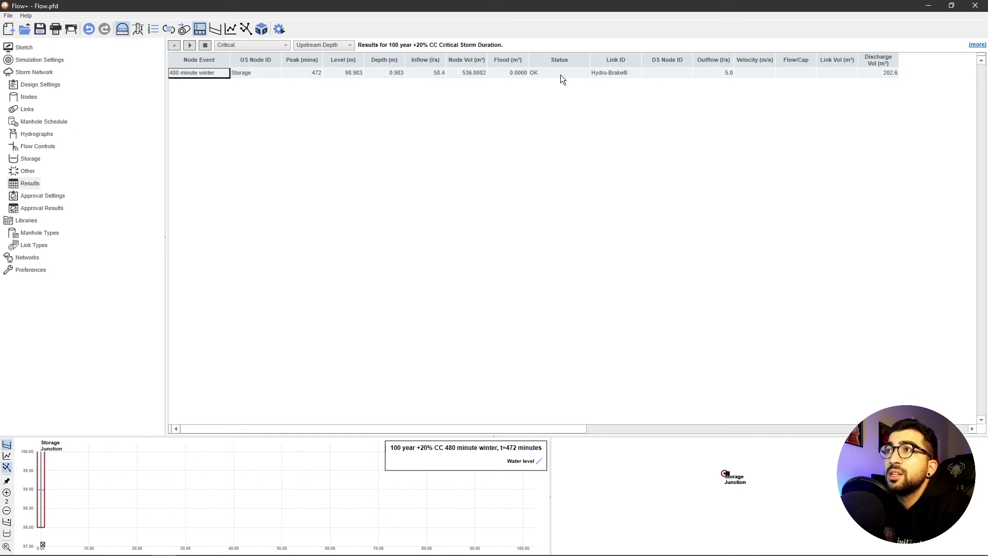
Open the 3D view of the storage structure beside the results window and inspect the model
left_click(262, 30)
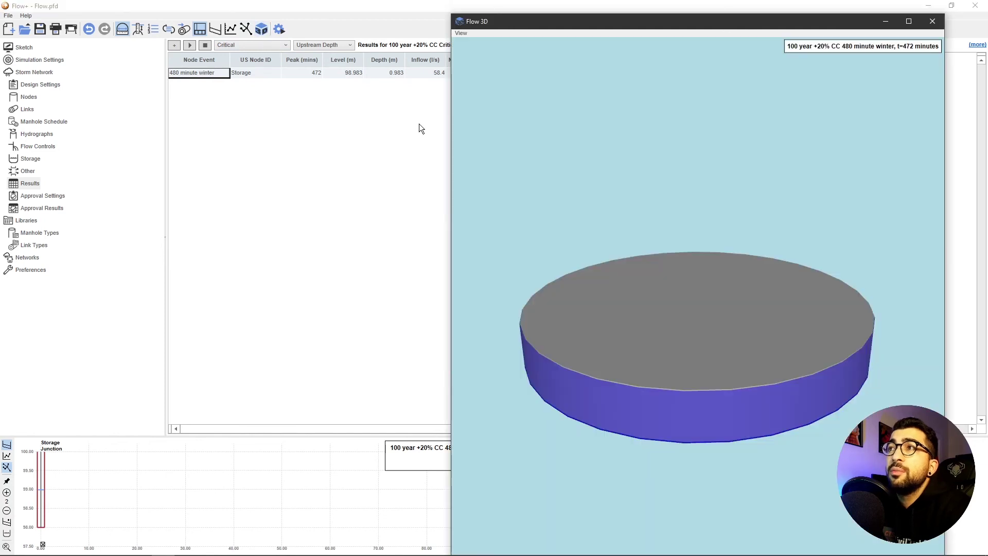
left_click_drag(604, 20, 987, 57)
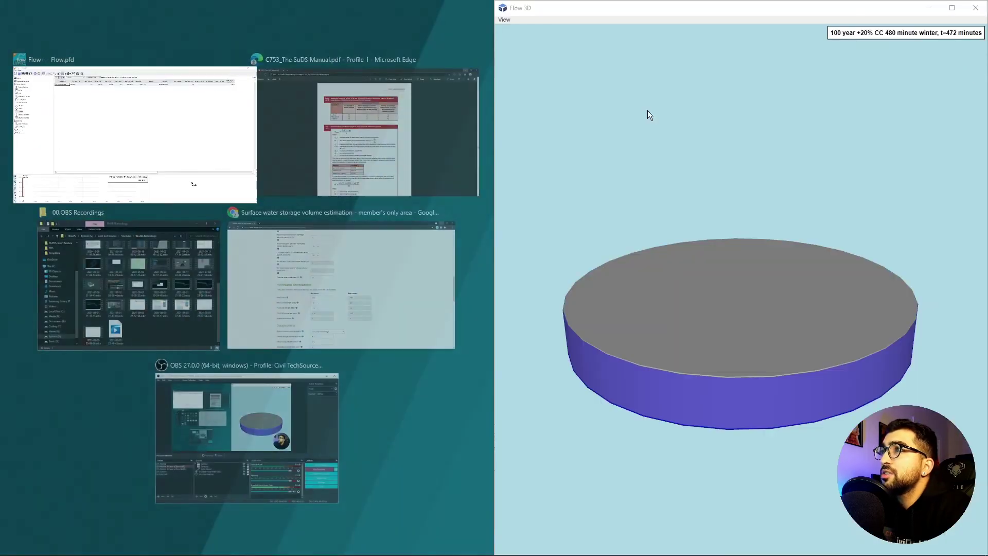
left_click(161, 125)
left_click_drag(732, 367, 725, 386)
scroll(772, 431, "down", 3)
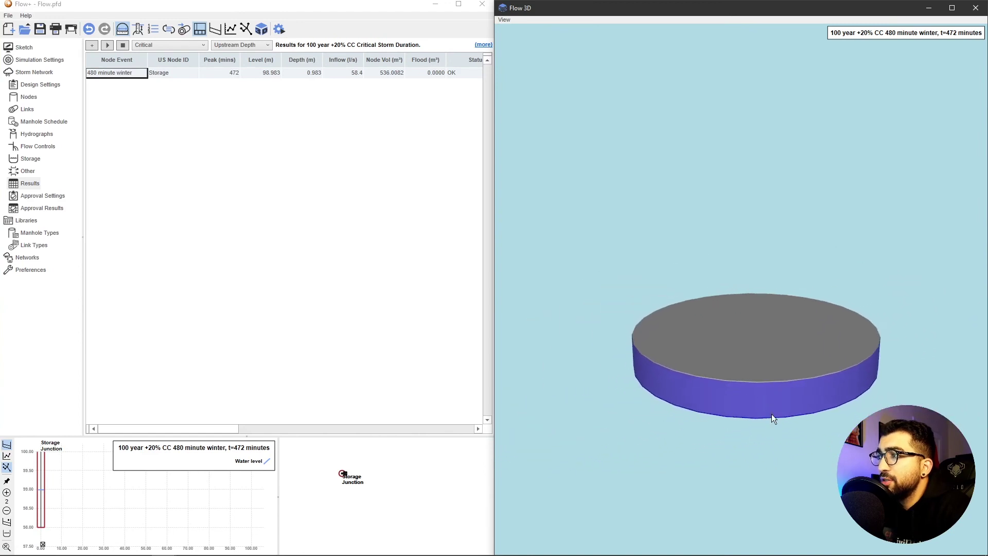
Play the critical storm animation and examine how the storage structure fills in the 3D view
left_click_drag(801, 441, 781, 381)
scroll(743, 357, "up", 3)
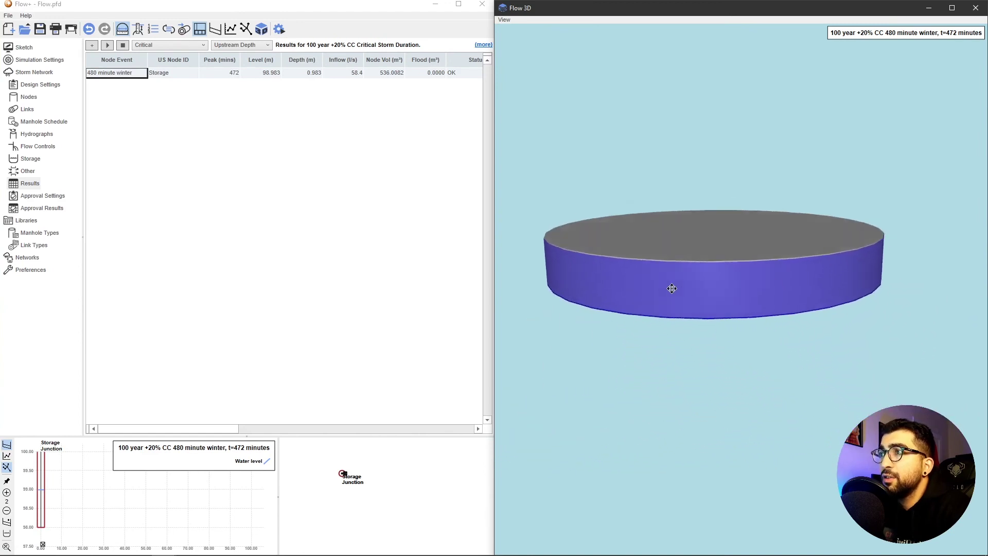
mouse_move(670, 287)
left_mouse_down()
mouse_move(710, 292)
mouse_move(676, 303)
left_mouse_up()
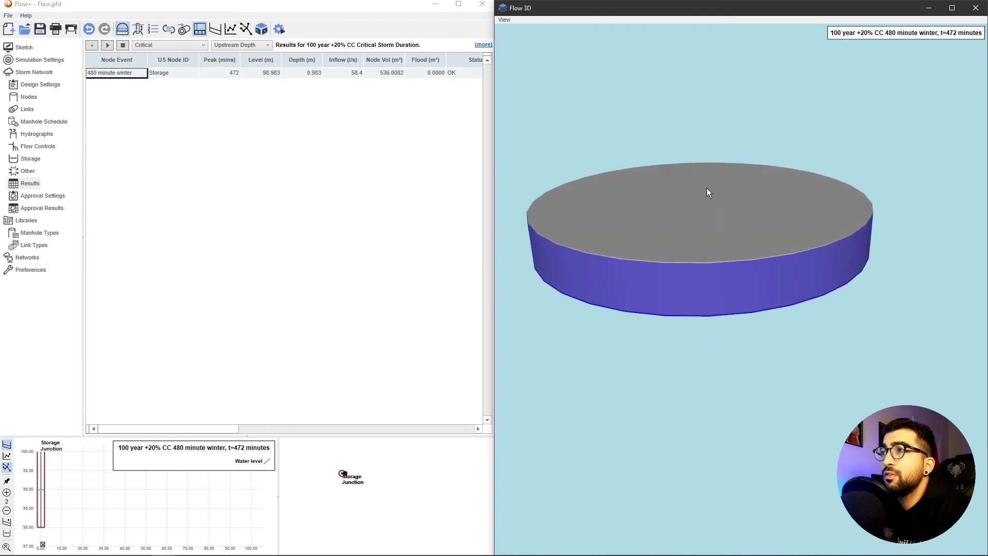
left_click(108, 45)
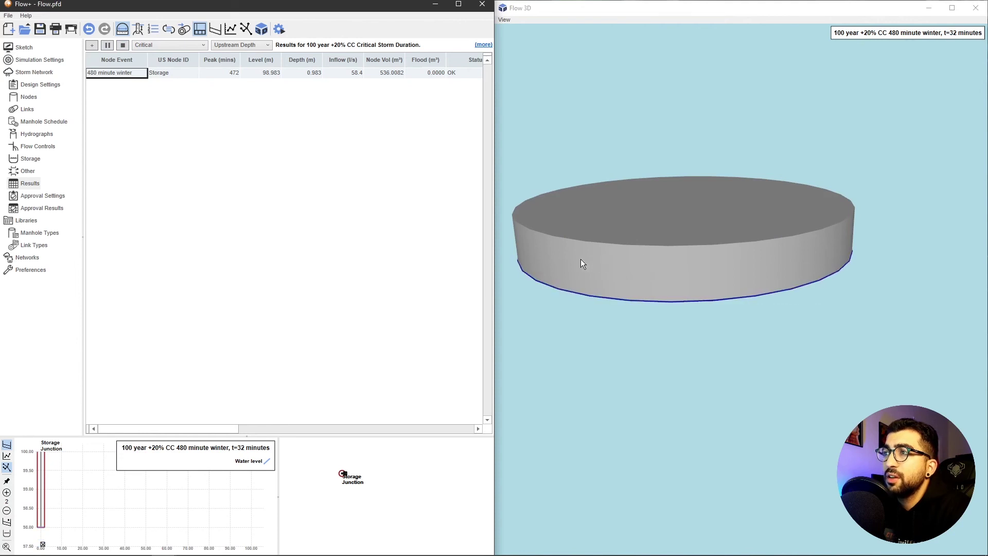
scroll(579, 258, "up", 5)
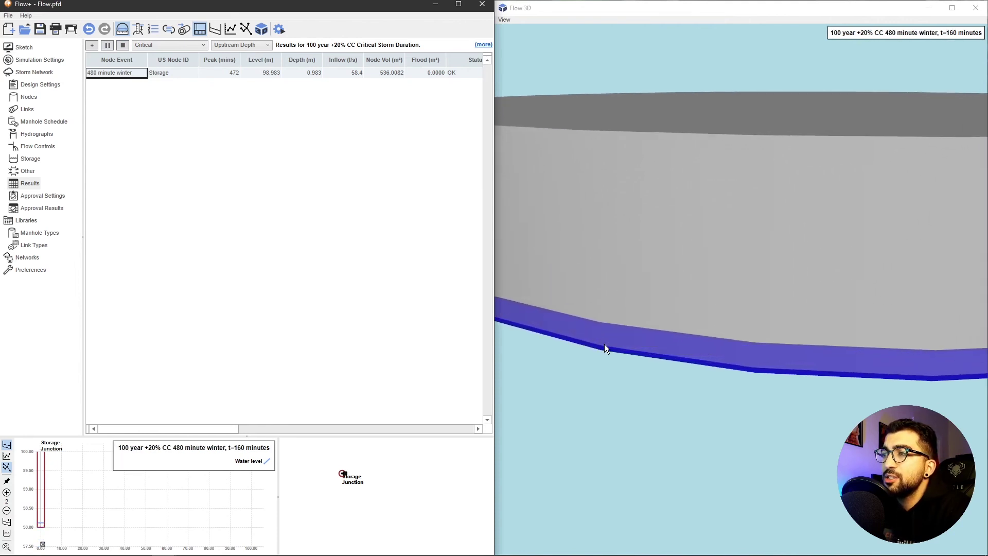
scroll(604, 344, "down", 5)
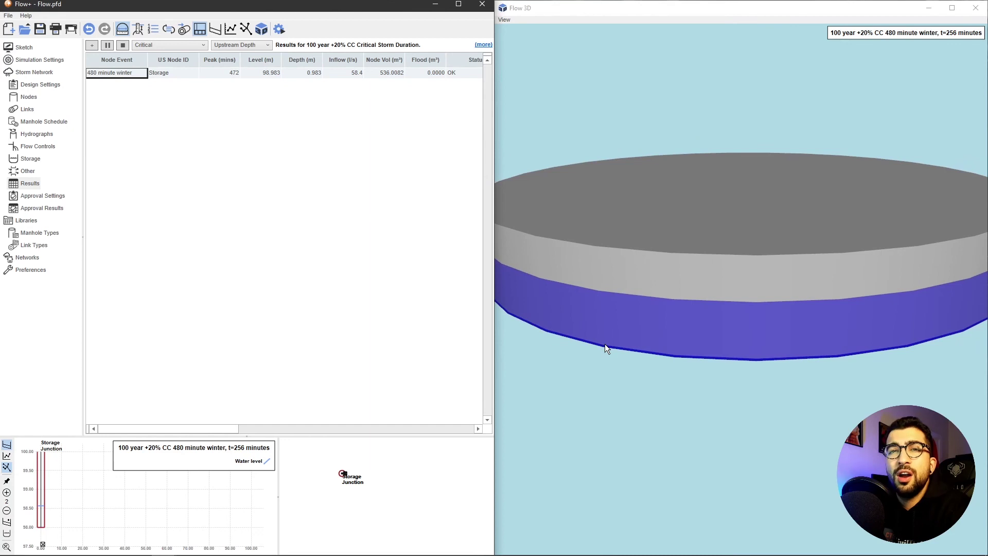
scroll(604, 343, "down", 5)
Maximise the main window, then open the design report full screen and refresh its preview
left_click(458, 4)
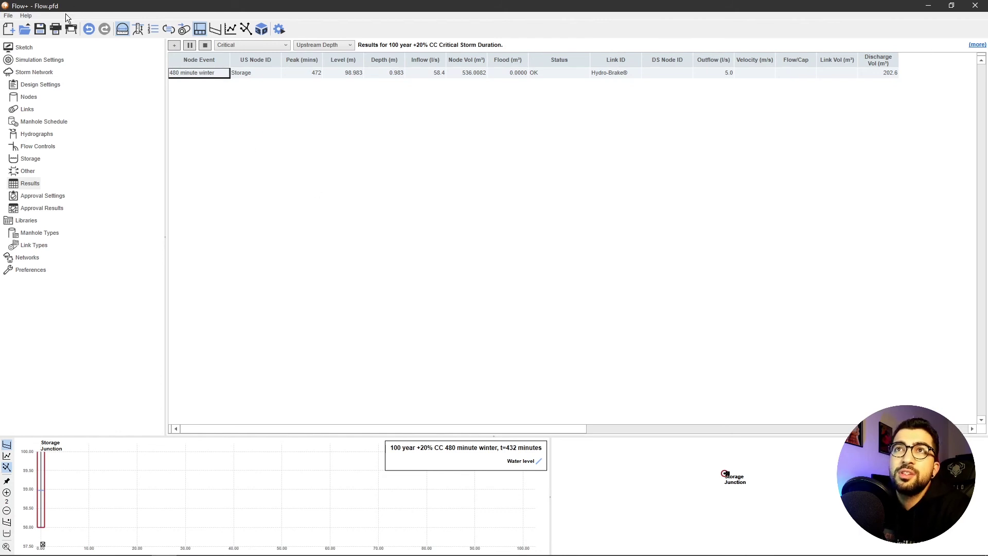
left_click(57, 28)
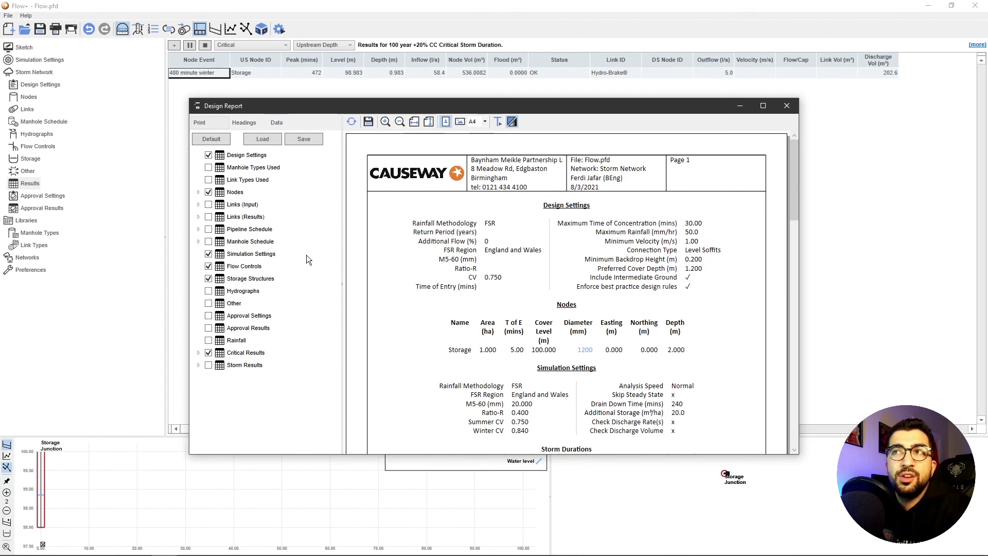
left_click(352, 121)
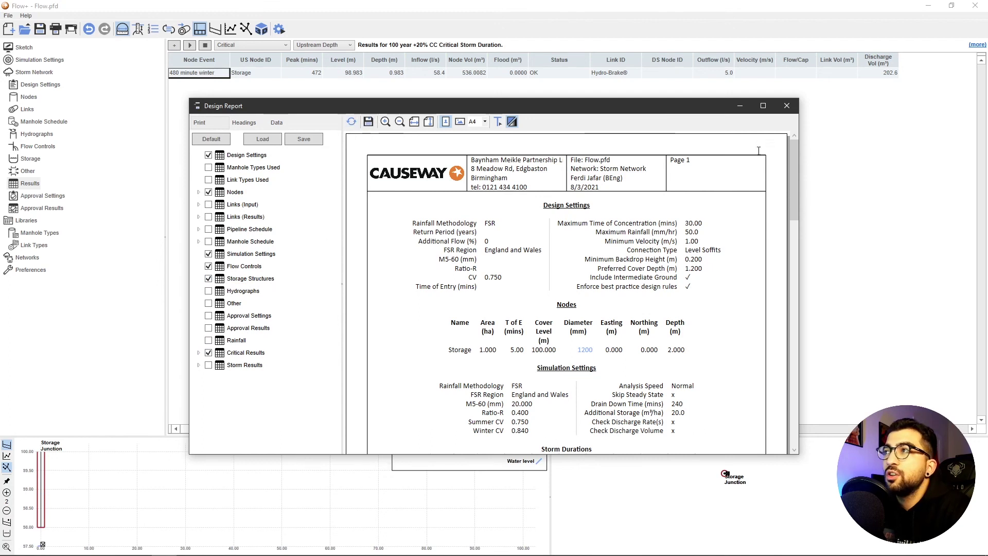
scroll(785, 174, "down", 3)
scroll(767, 121, "up", 1)
left_click(763, 105)
scroll(669, 188, "up", 1)
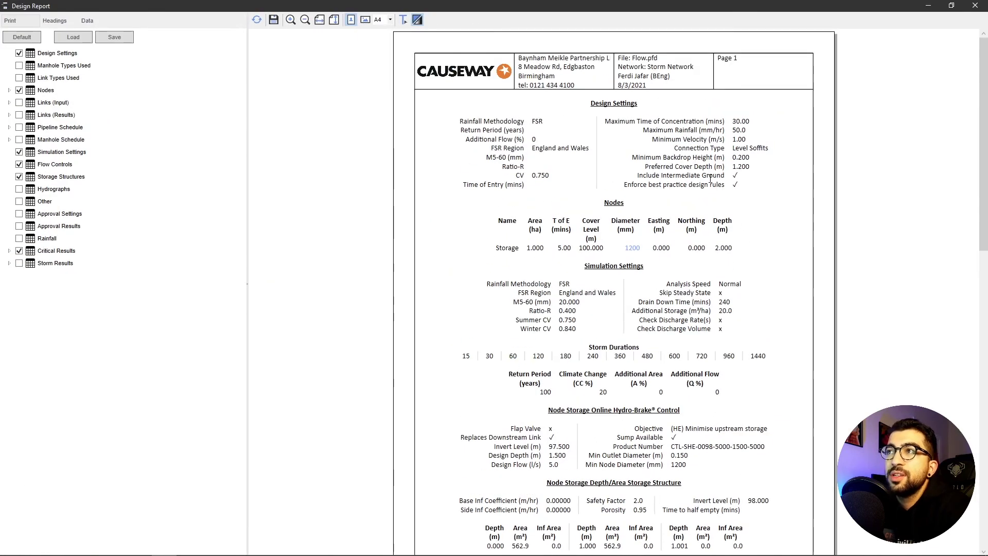
Review the report's design and simulation settings, Hydro-Brake control, storage structure and critical storm results
scroll(710, 179, "down", 1)
scroll(708, 179, "down", 2)
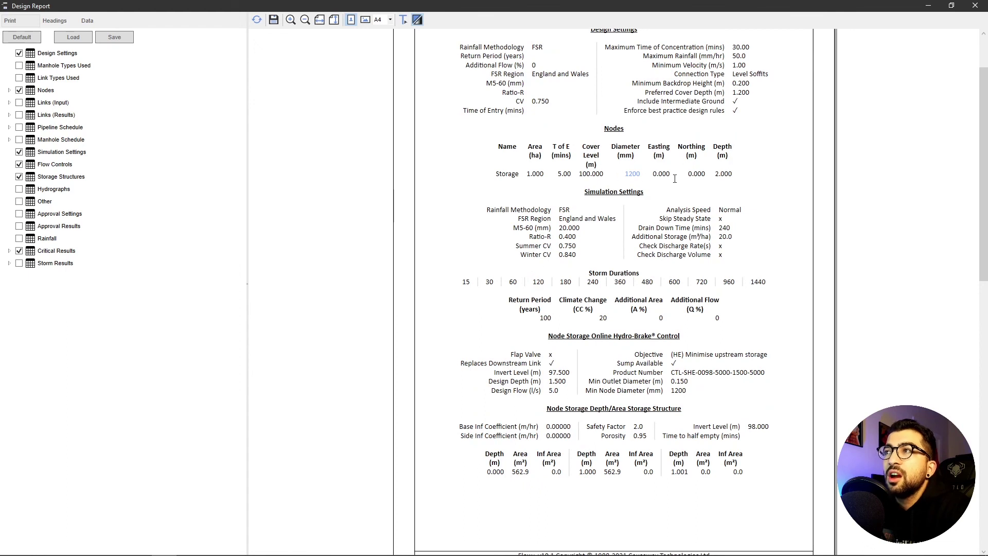
scroll(669, 178, "down", 1)
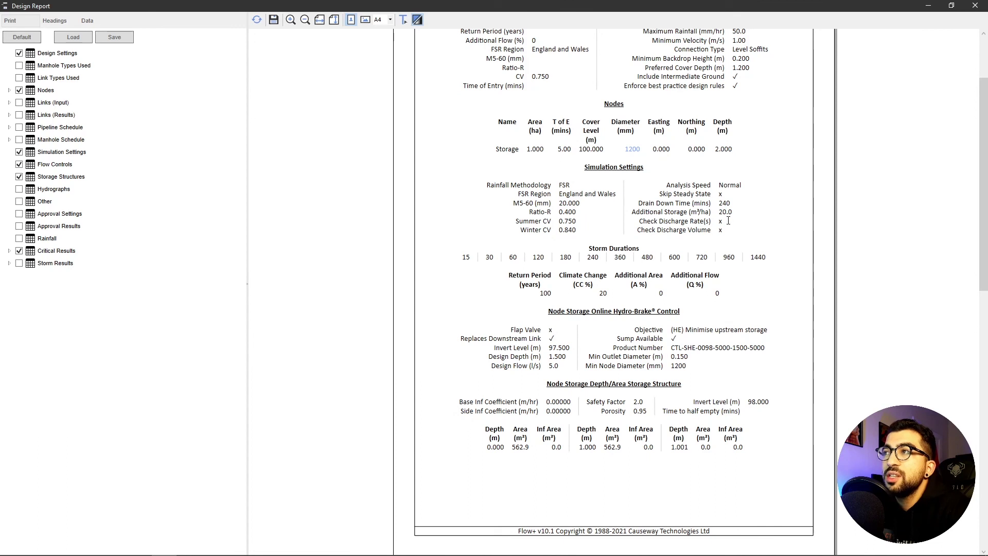
scroll(717, 218, "down", 2)
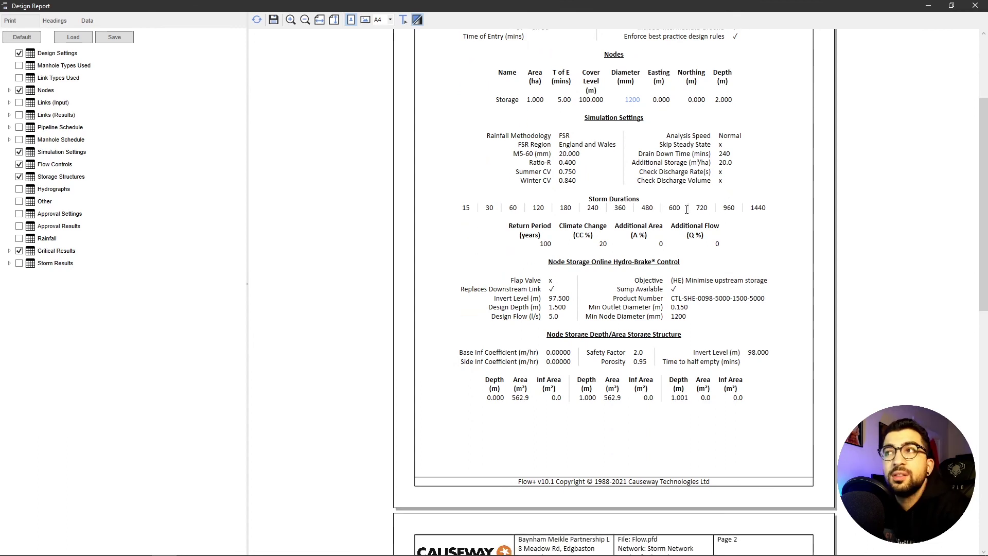
scroll(661, 205, "down", 1)
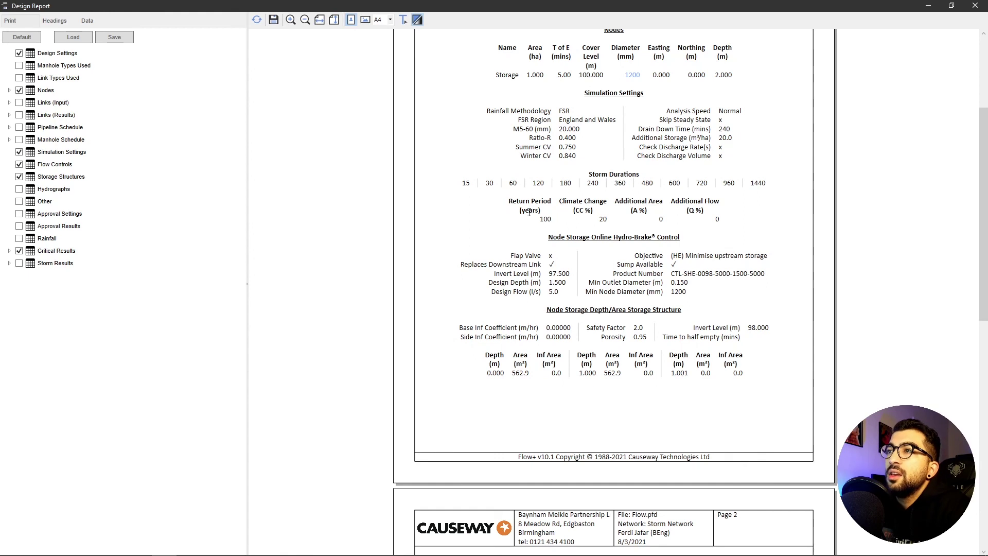
scroll(670, 236, "down", 3)
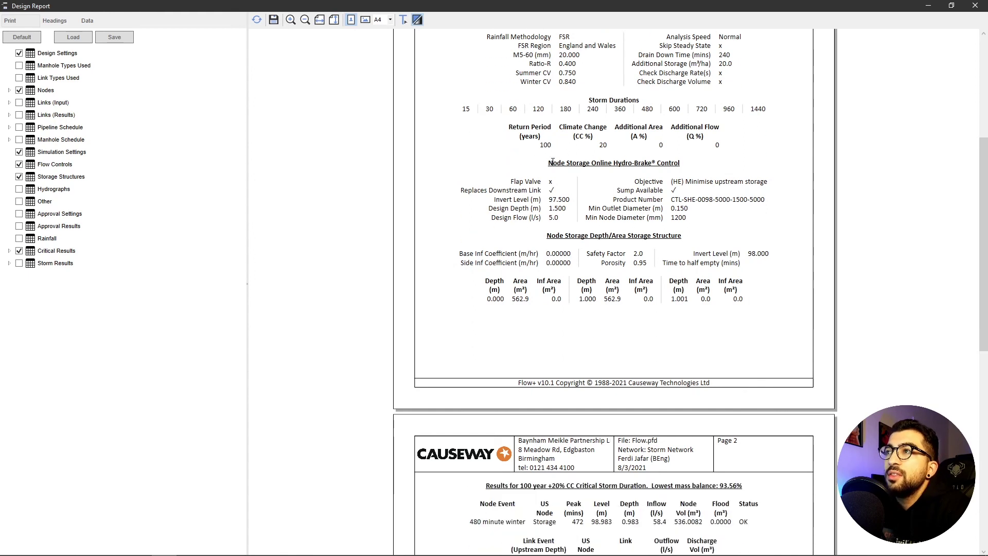
scroll(540, 232, "up", 10)
scroll(565, 294, "down", 5)
scroll(565, 295, "down", 8)
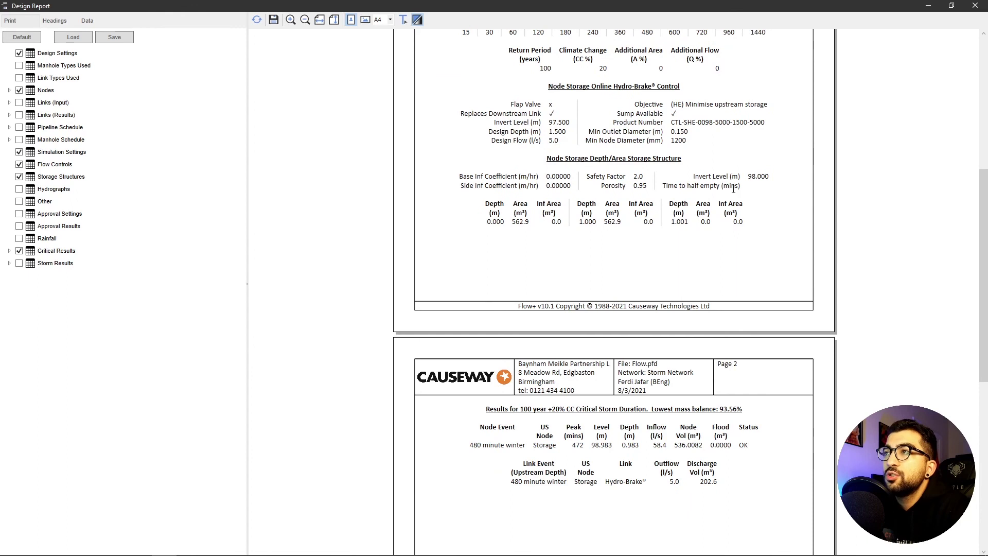
scroll(520, 377, "down", 6)
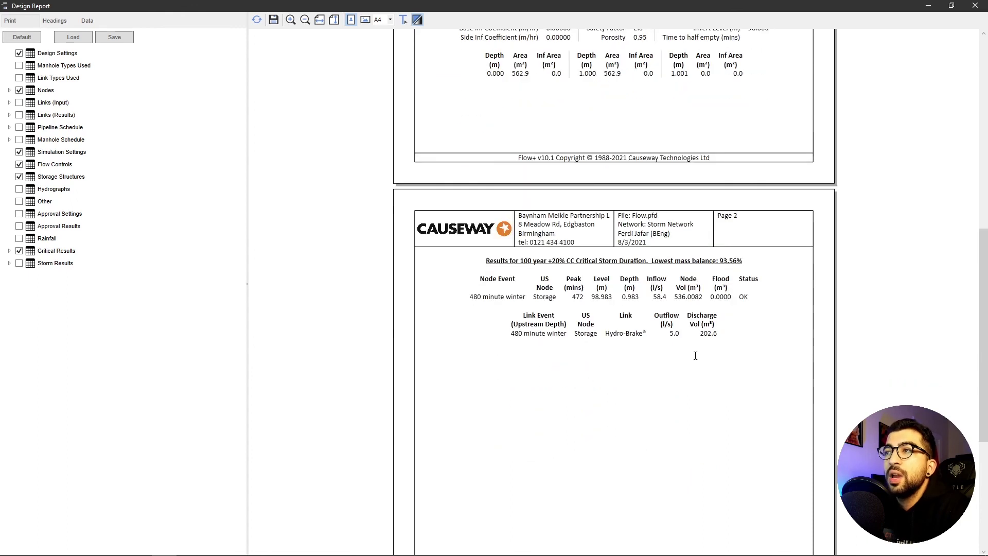
Add "Project no CTS" as Heading 1 of the design report and save the refreshed report
left_click(52, 23)
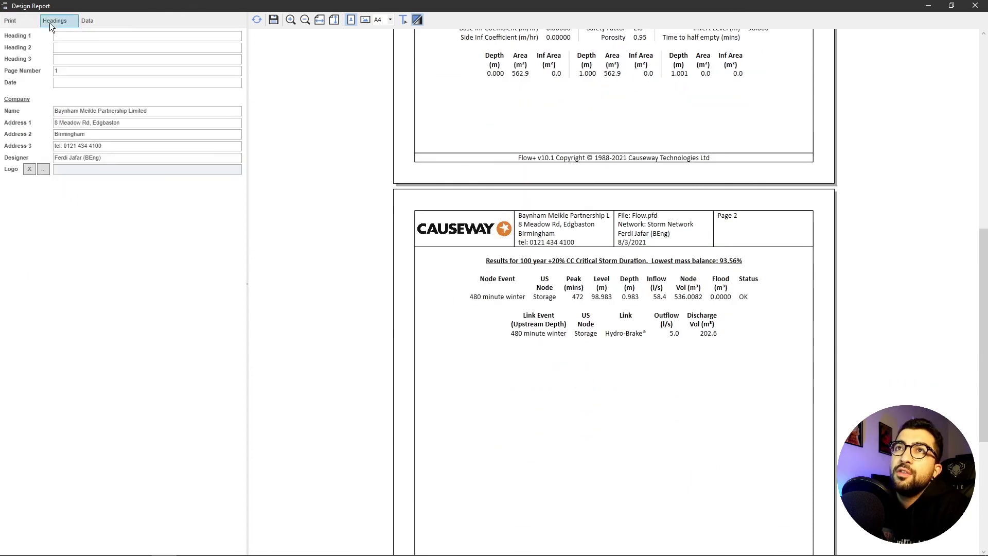
scroll(723, 248, "up", 19)
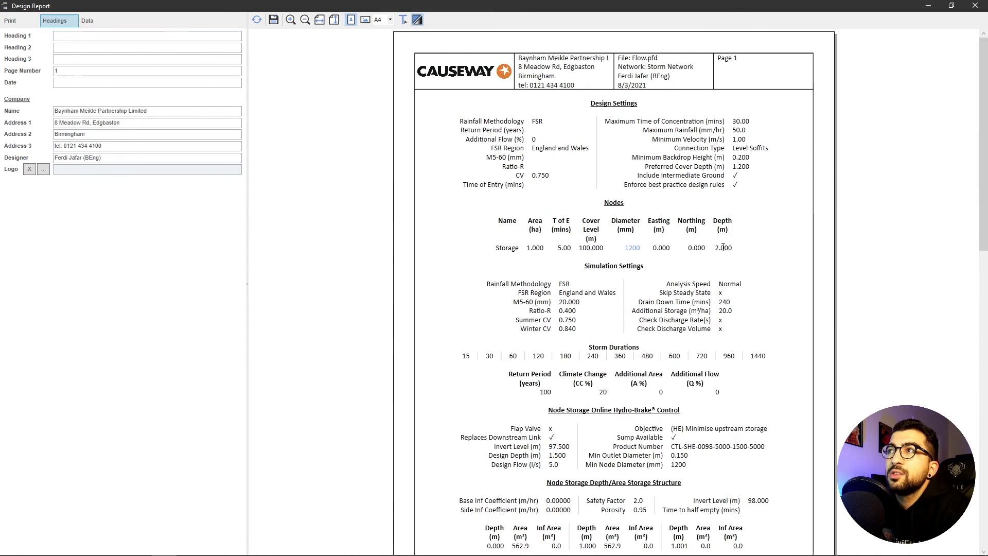
left_click(86, 37)
type("P")
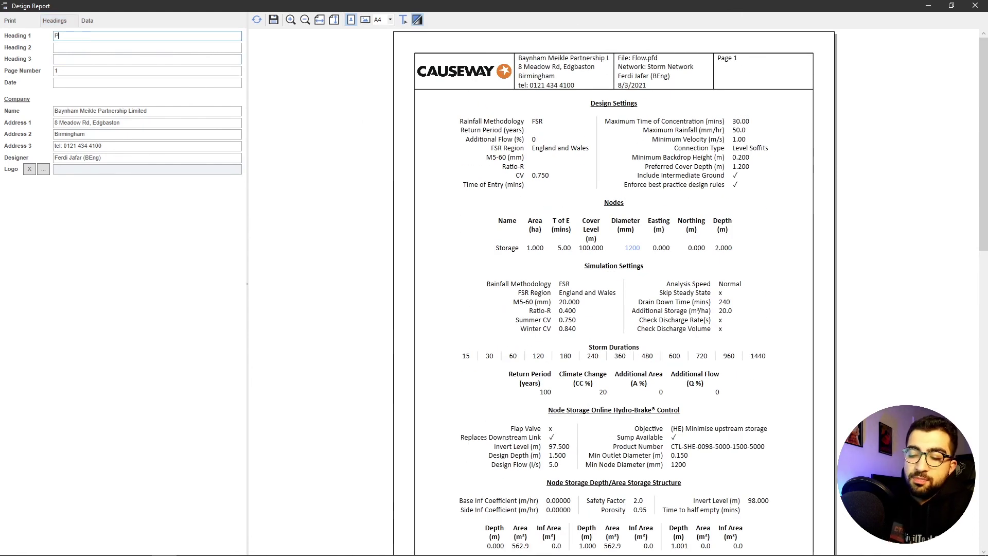
type("roject no CTS")
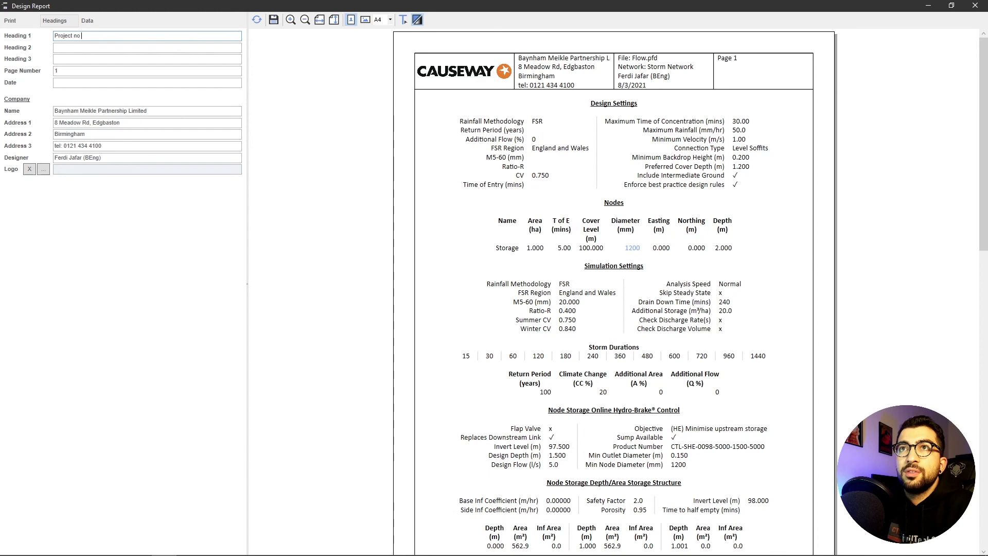
left_click(255, 20)
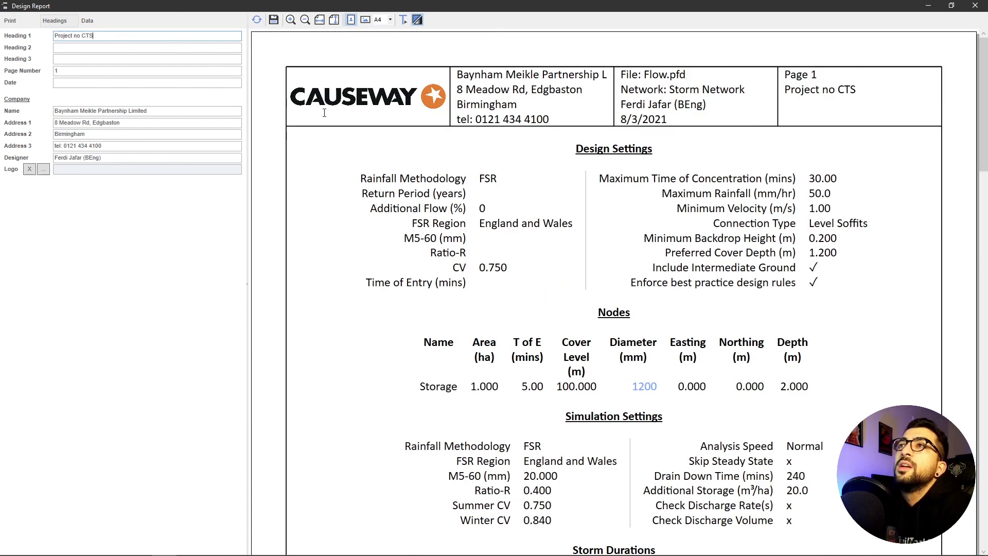
left_click(273, 20)
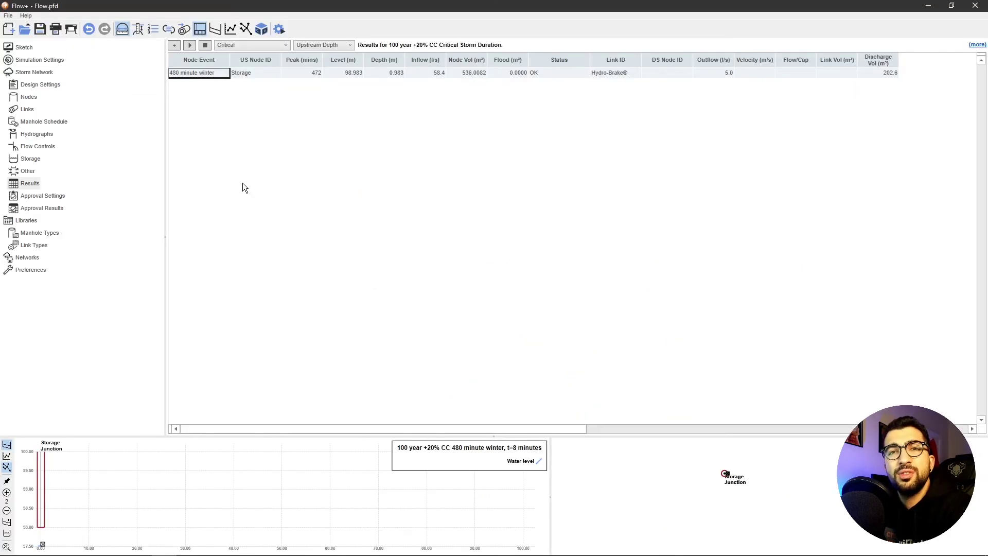